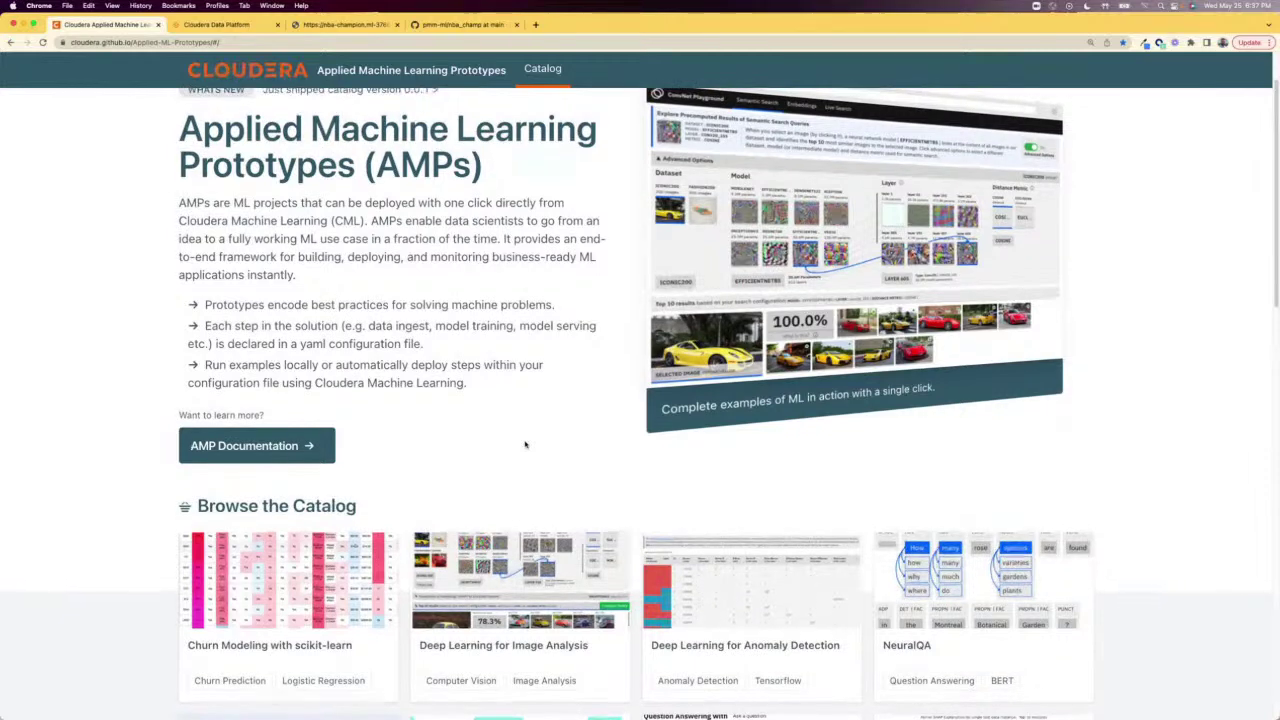
Step: Browse the AMP catalog, view the Streamlit prototype's description and open its GitHub repository
scroll(557, 453, "down", 1)
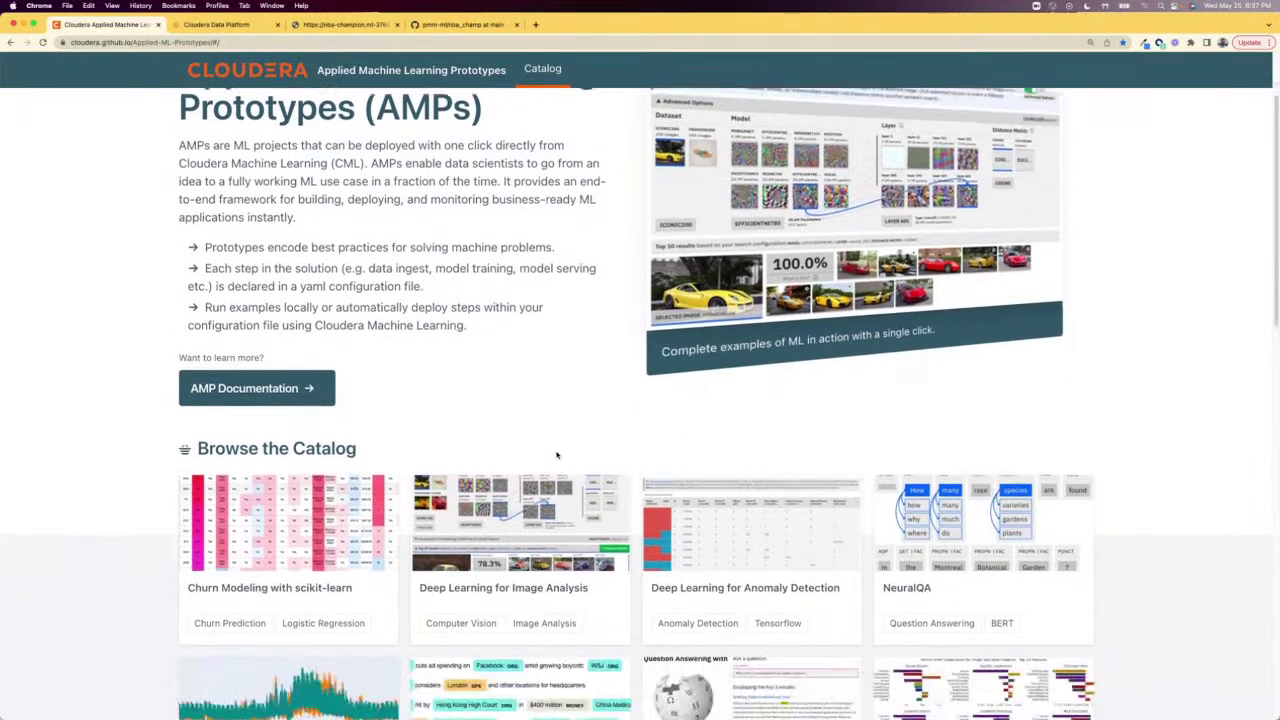
scroll(557, 455, "down", 5)
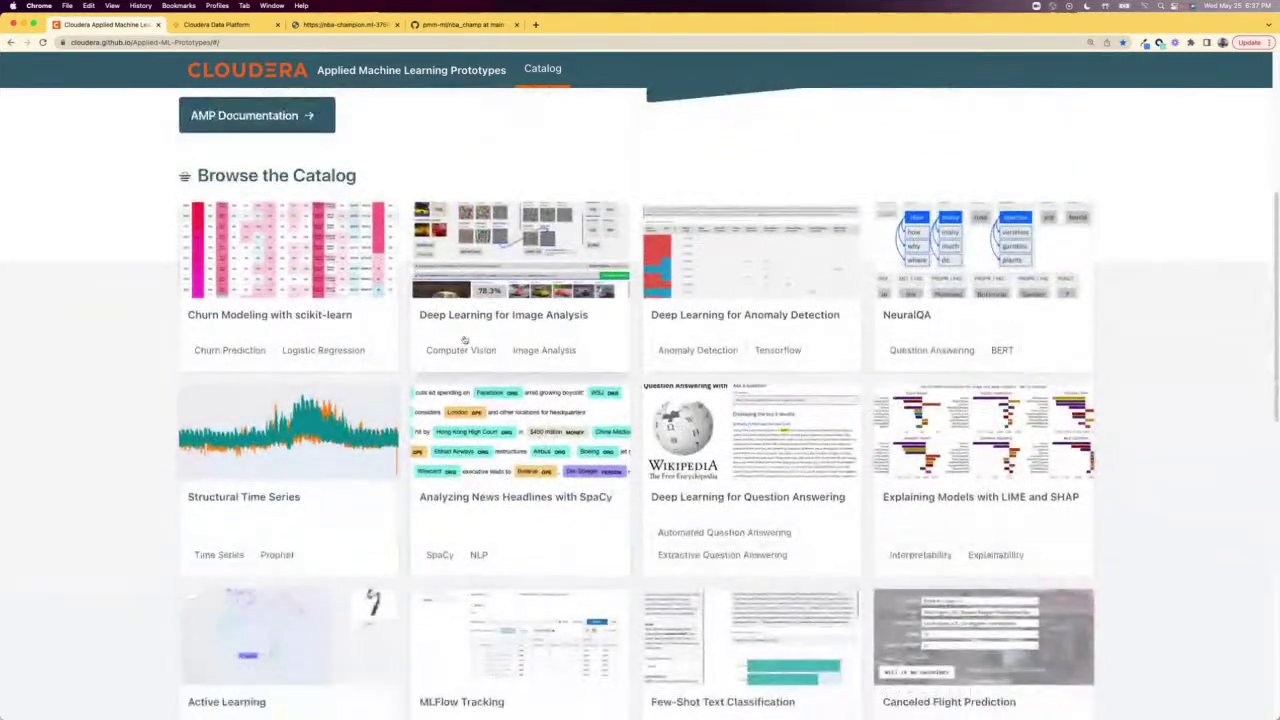
scroll(167, 405, "down", 2)
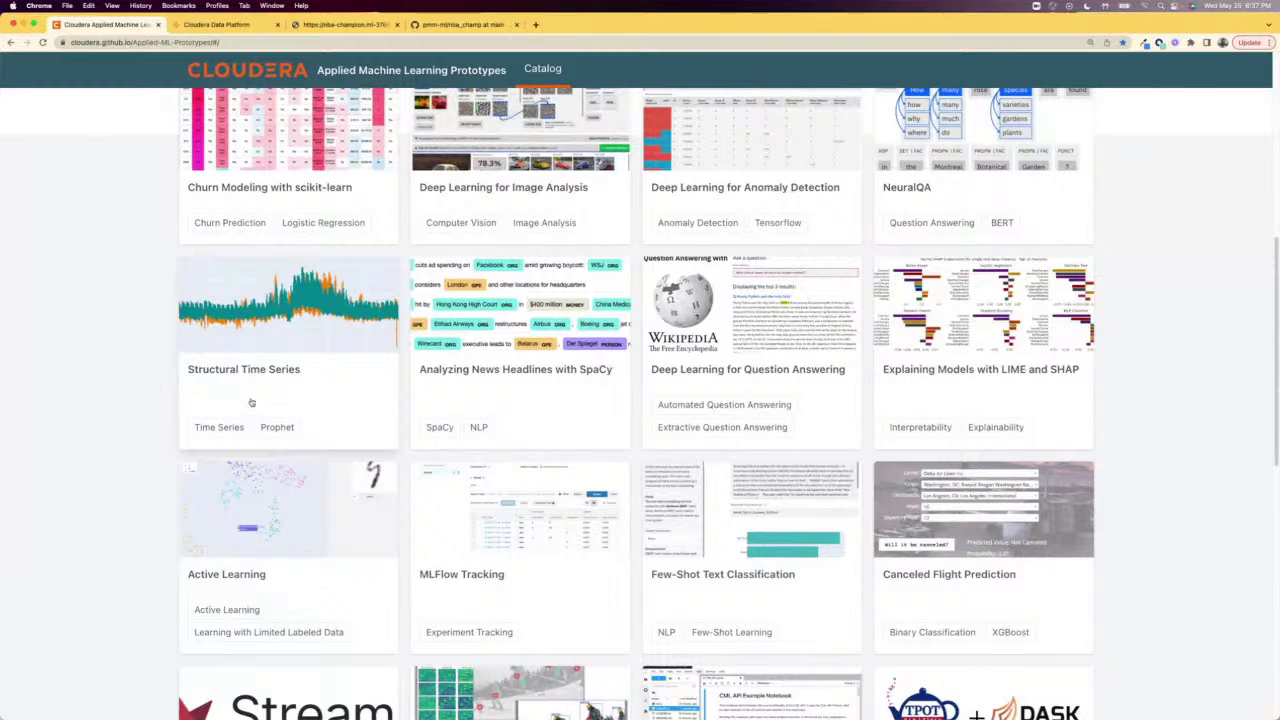
scroll(149, 394, "down", 7)
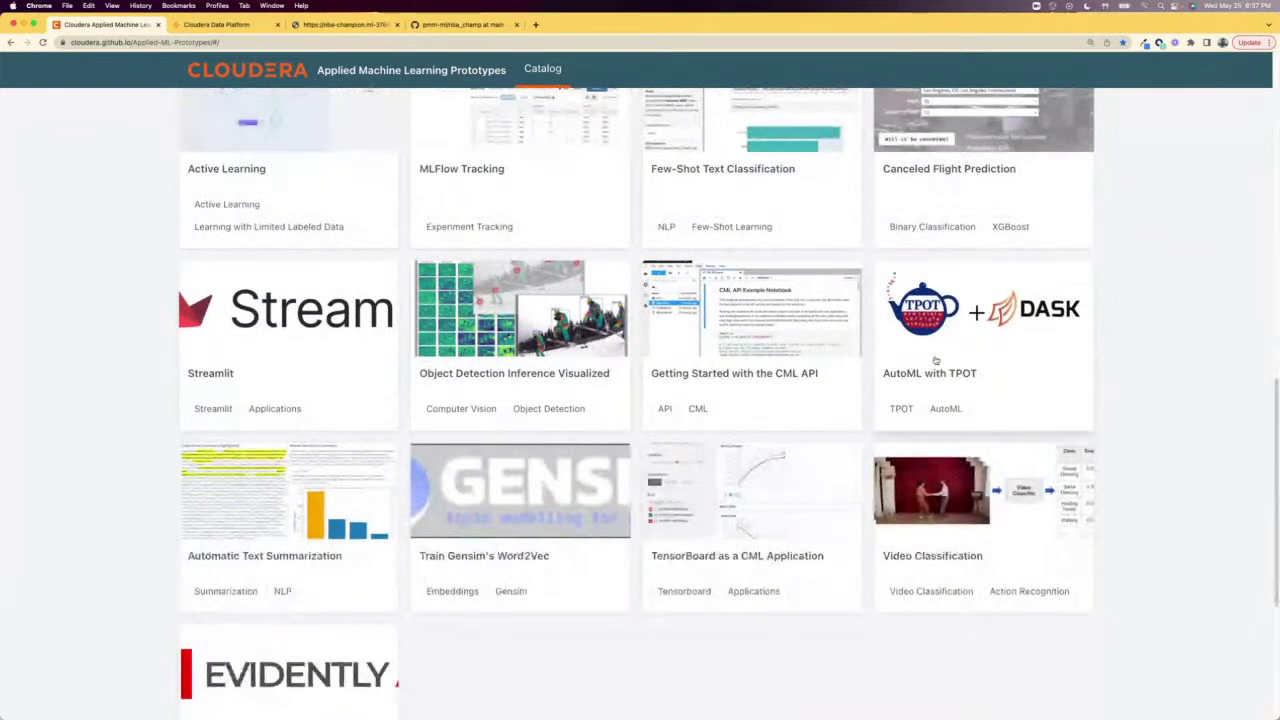
left_click(333, 373)
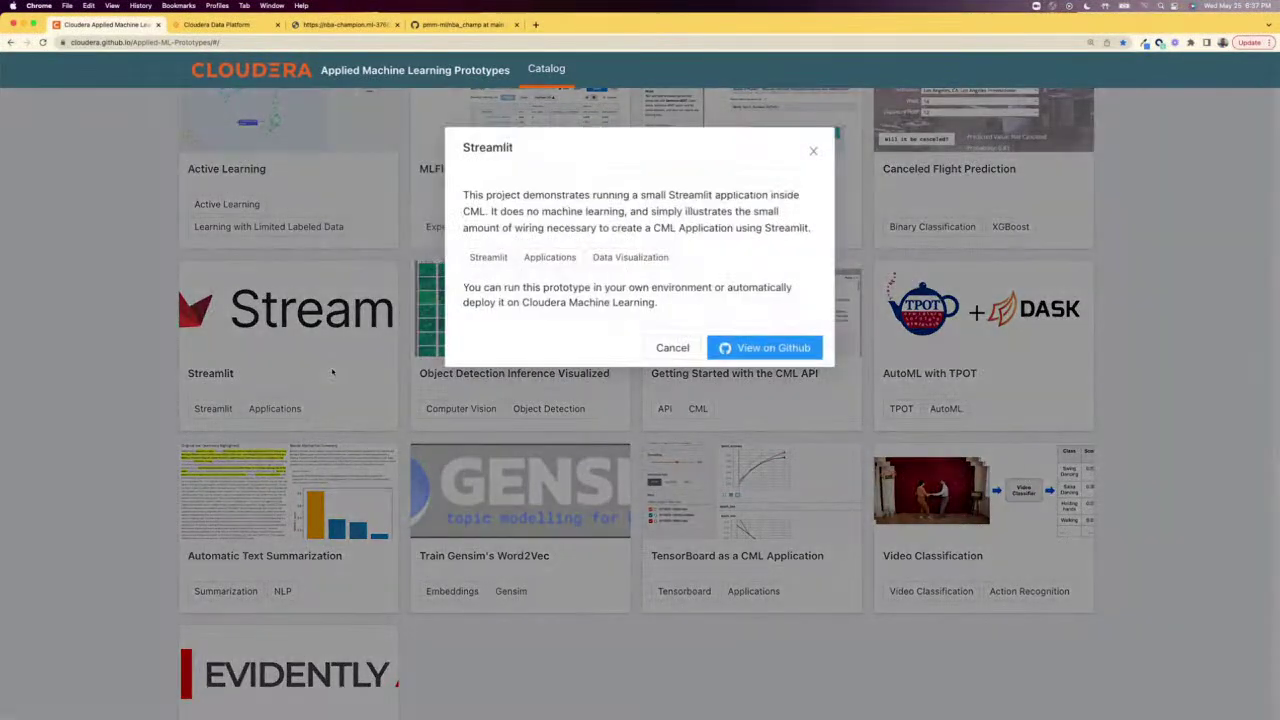
left_click(773, 349)
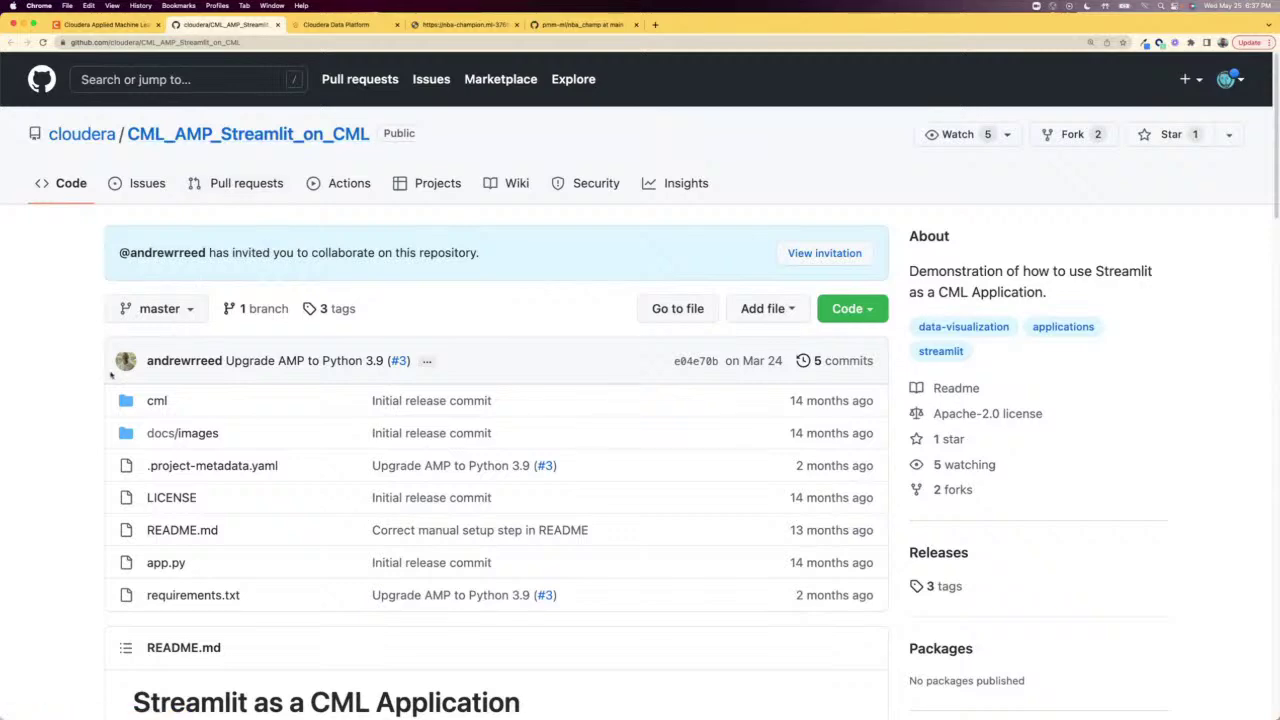
Step: Look through the Streamlit repository's files and README, and close both the repository and the prototype's description
scroll(76, 411, "down", 5)
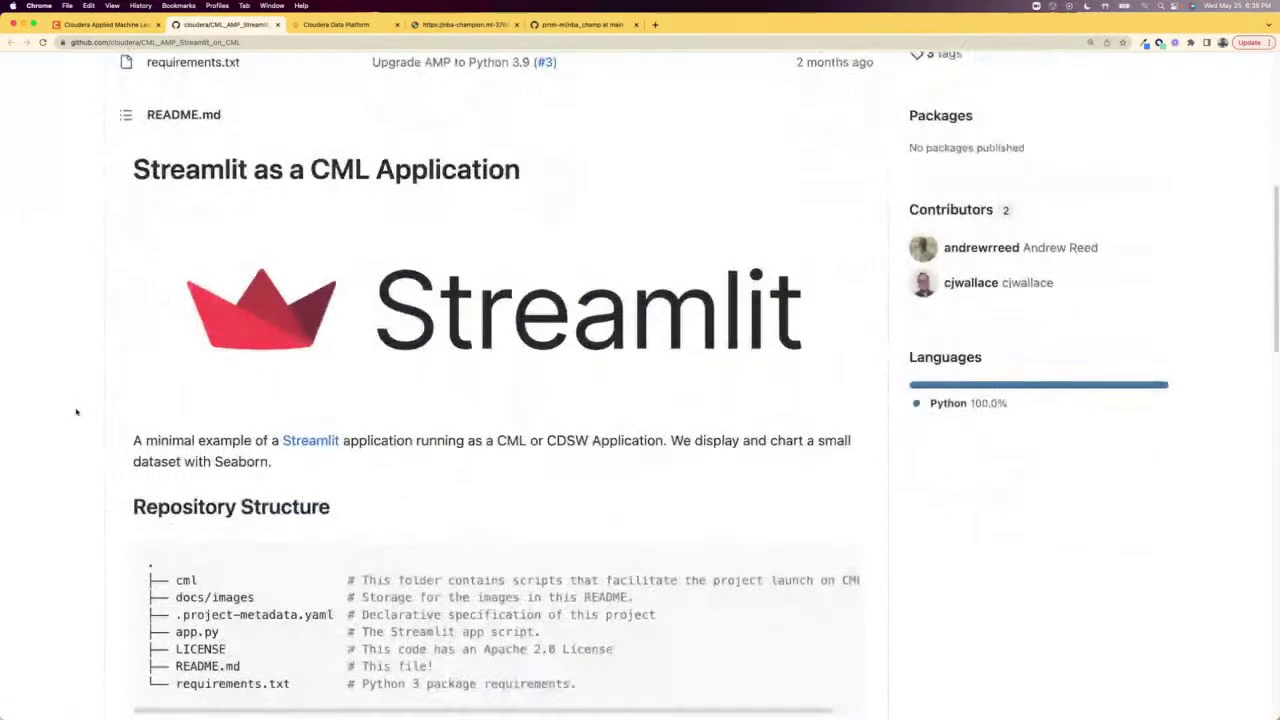
scroll(76, 411, "up", 2)
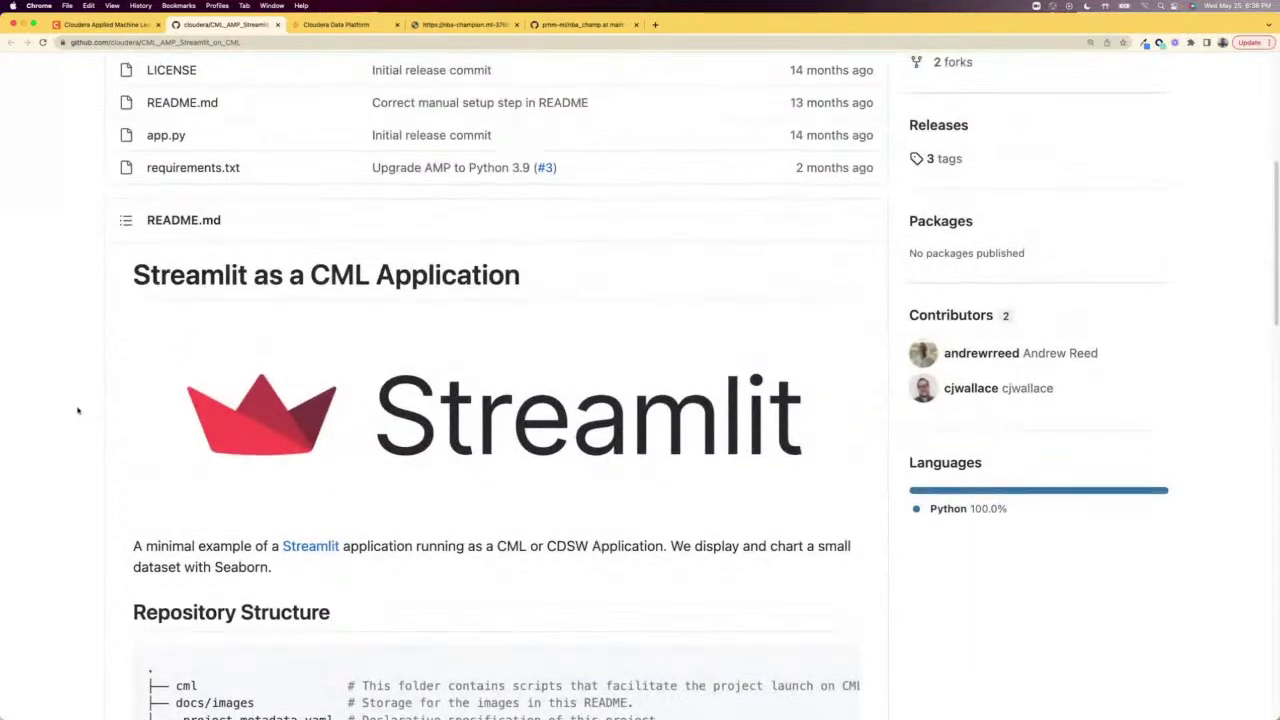
scroll(77, 410, "up", 1)
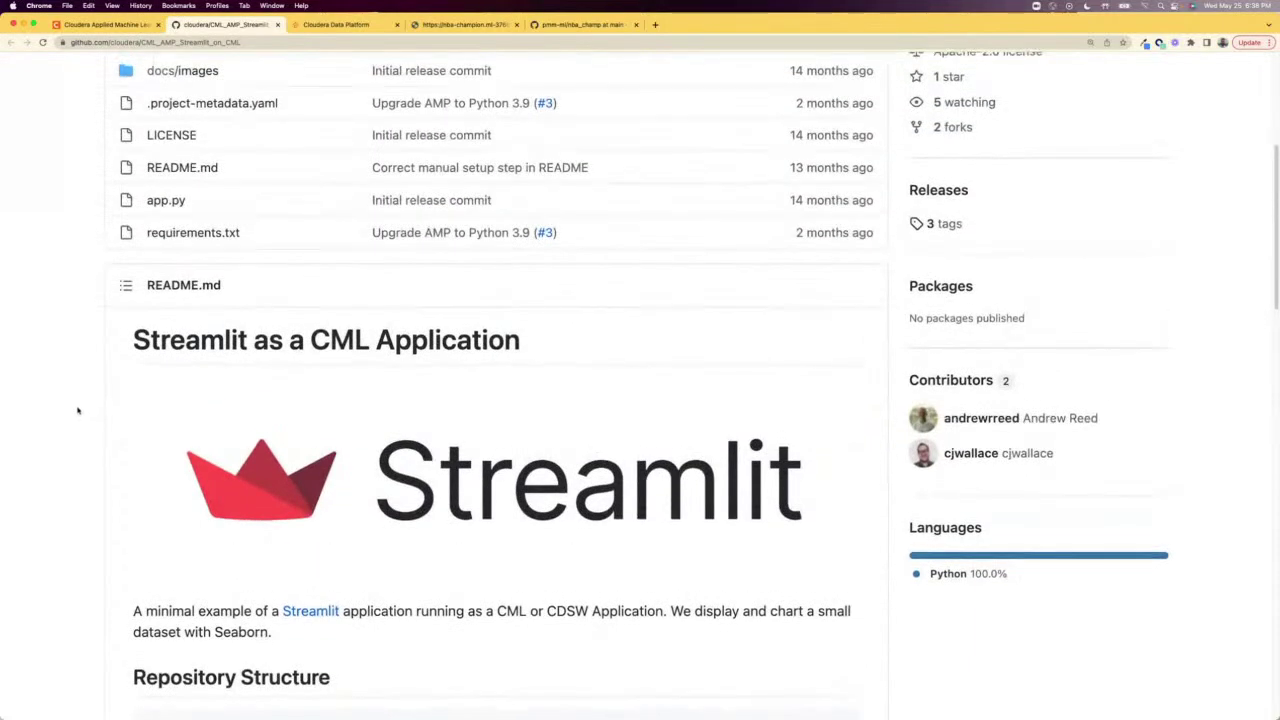
scroll(77, 410, "up", 2)
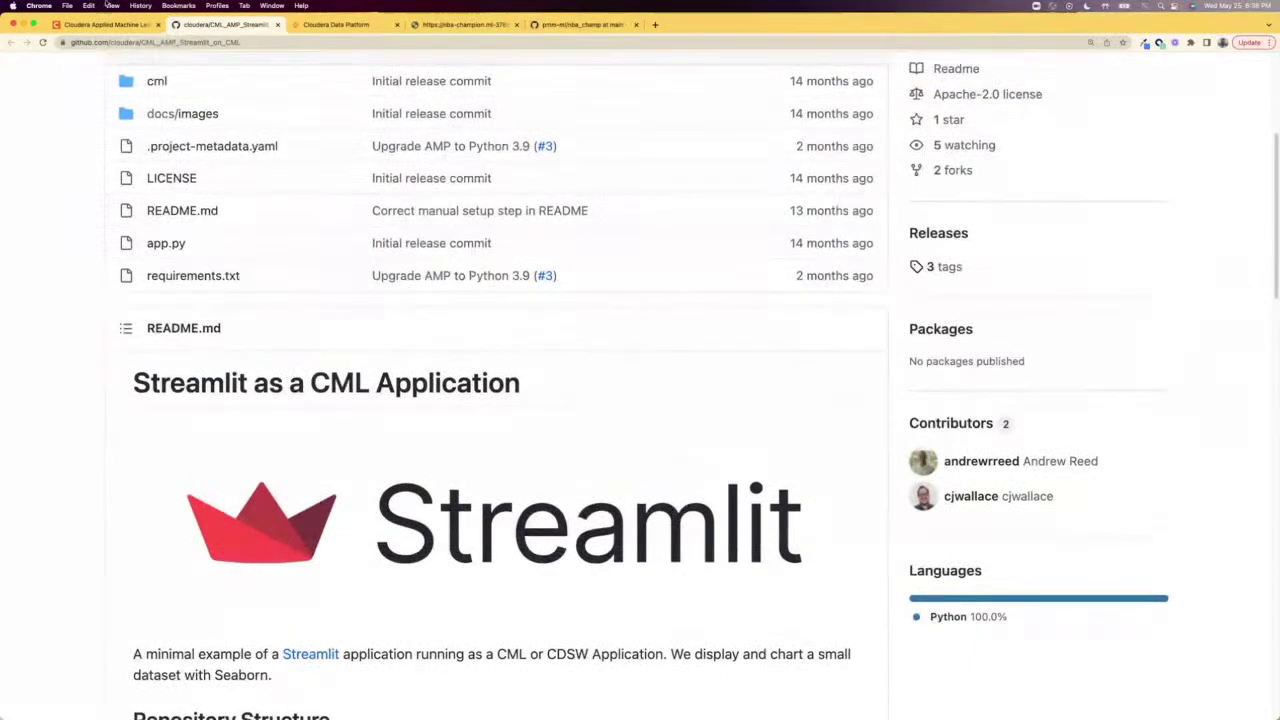
left_click(277, 24)
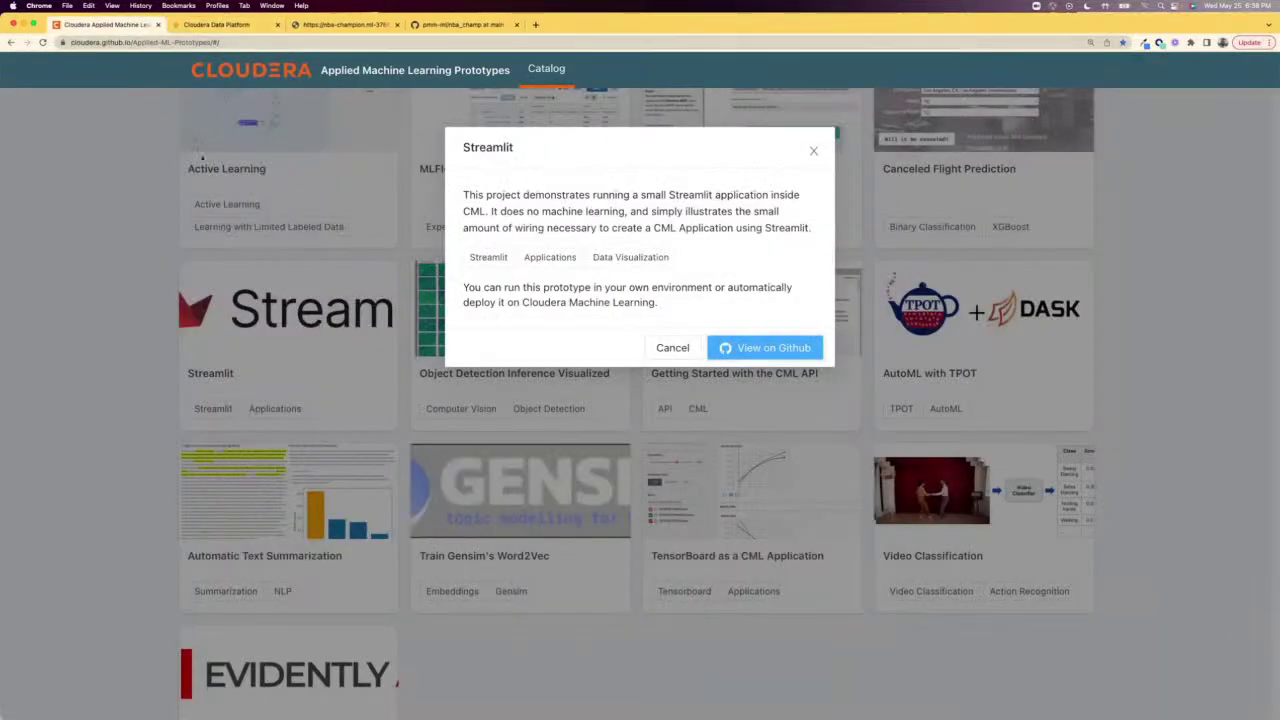
left_click(813, 150)
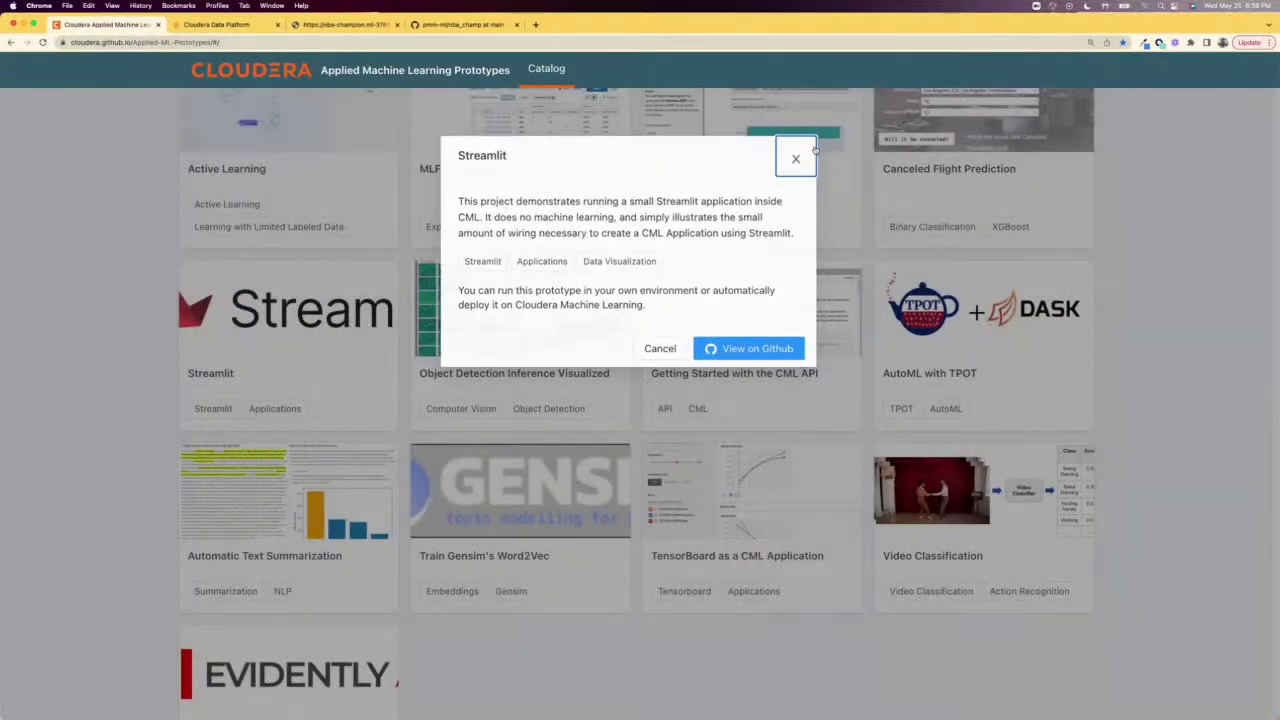
Step: Read the description of the Churn Modeling with scikit-learn prototype in the catalog and close it
scroll(204, 441, "up", 2)
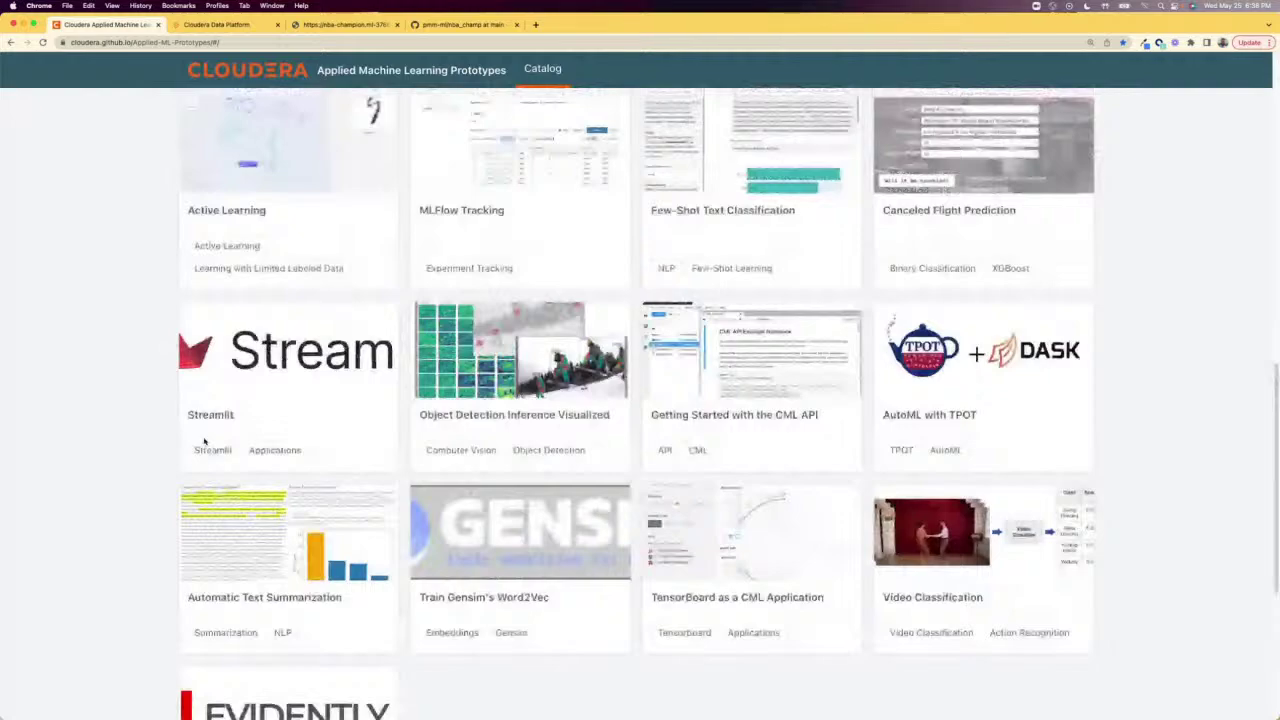
scroll(204, 441, "up", 10)
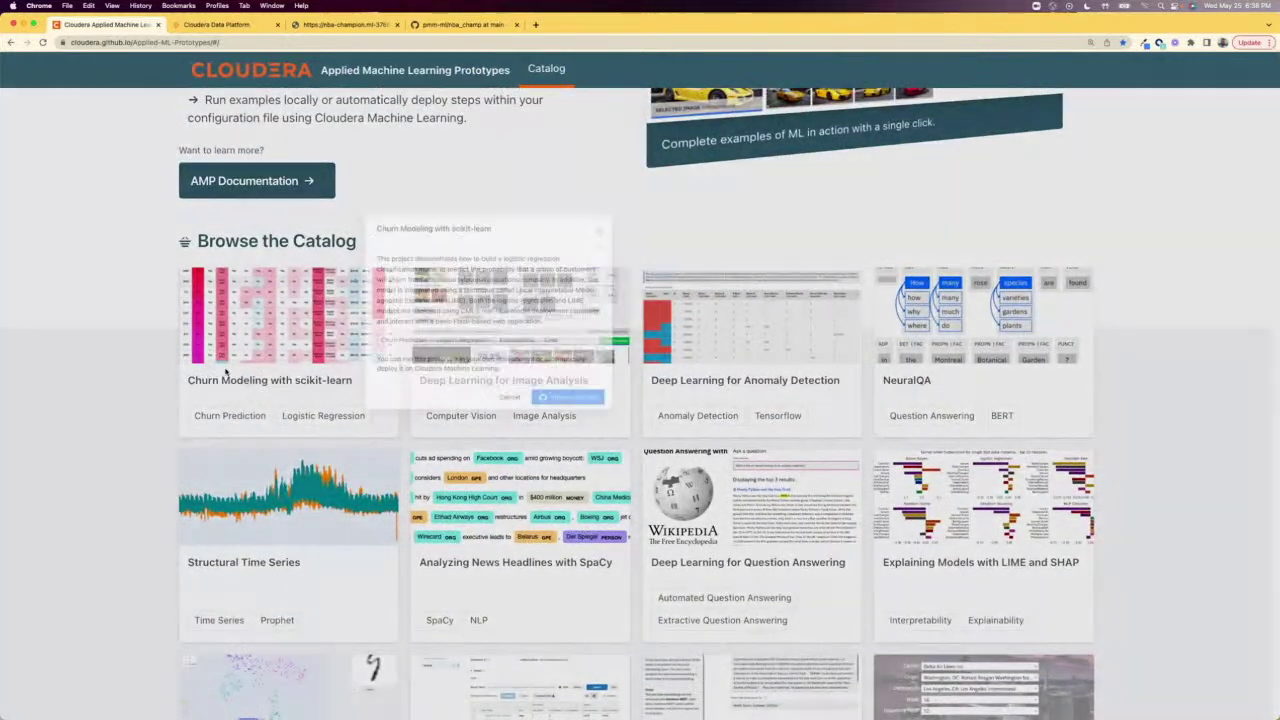
left_click(226, 377)
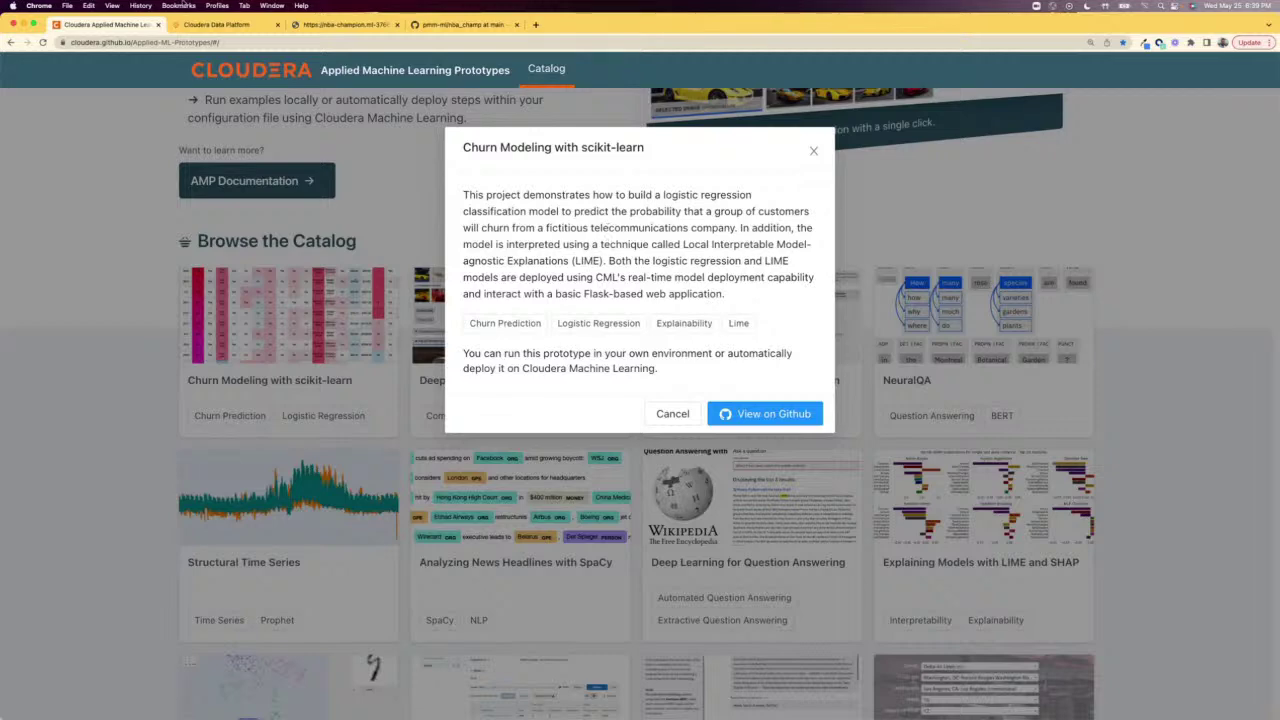
left_click(816, 153)
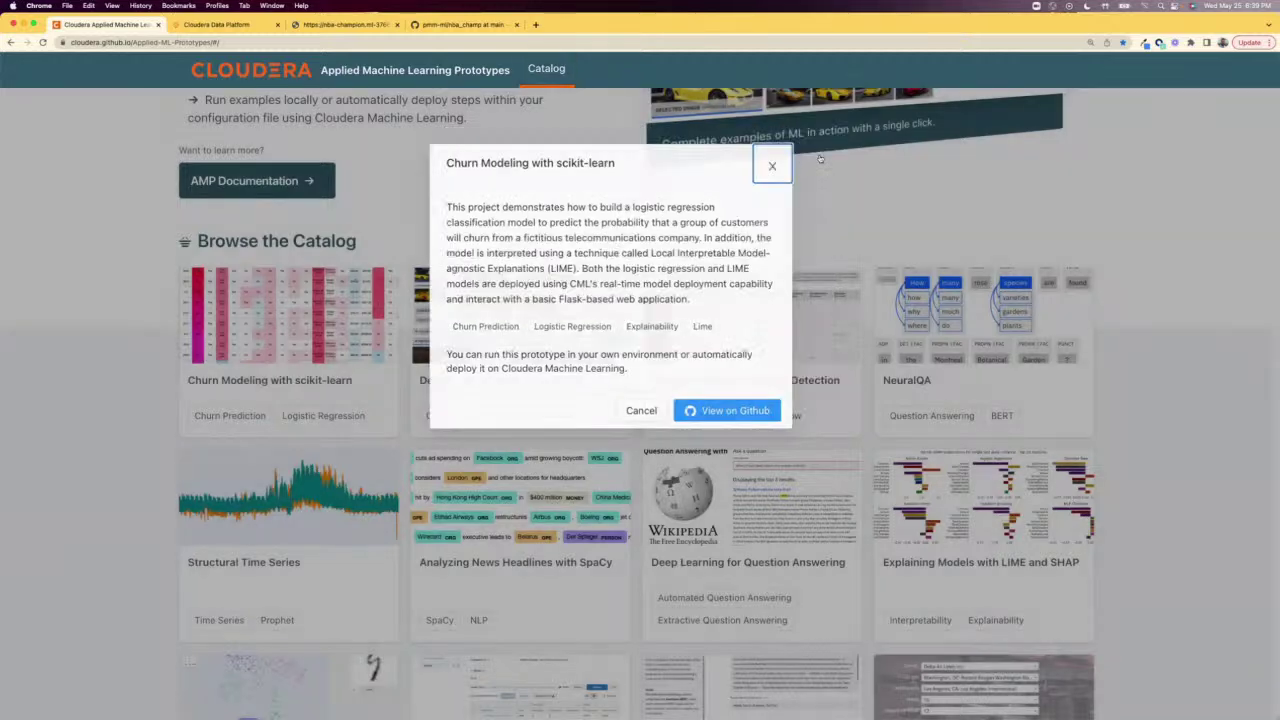
left_click(222, 24)
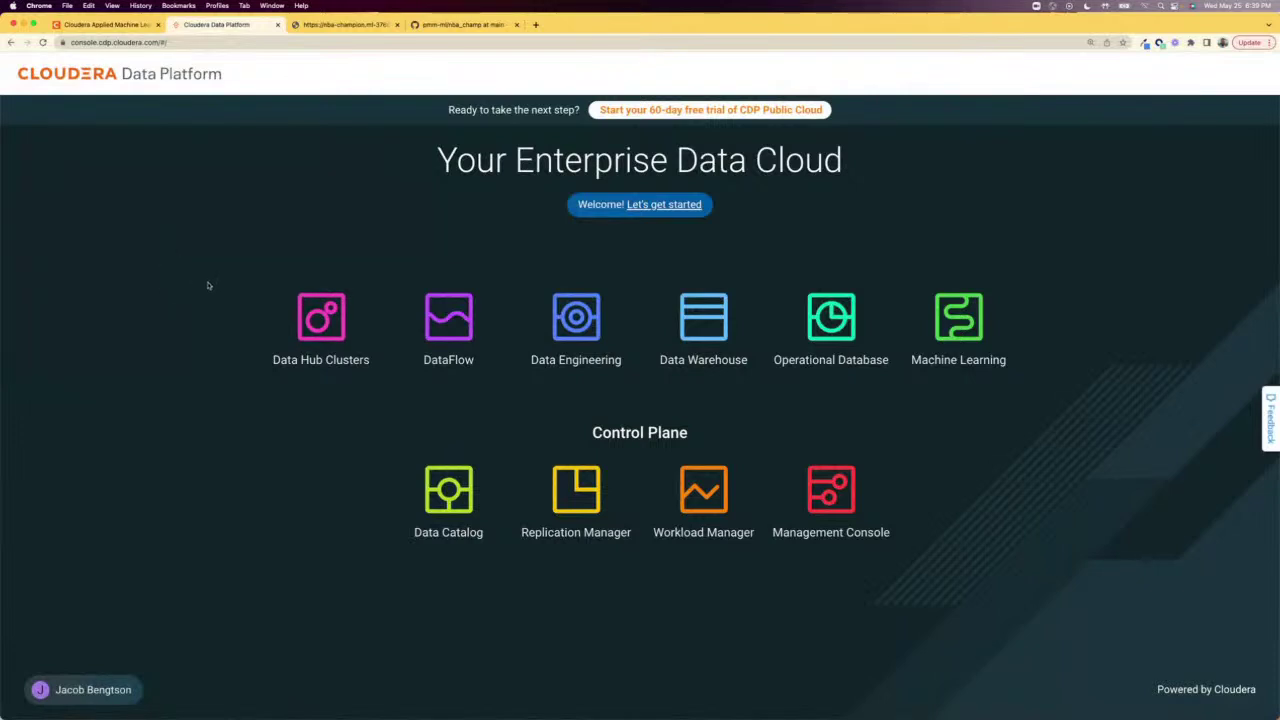
left_click(970, 303)
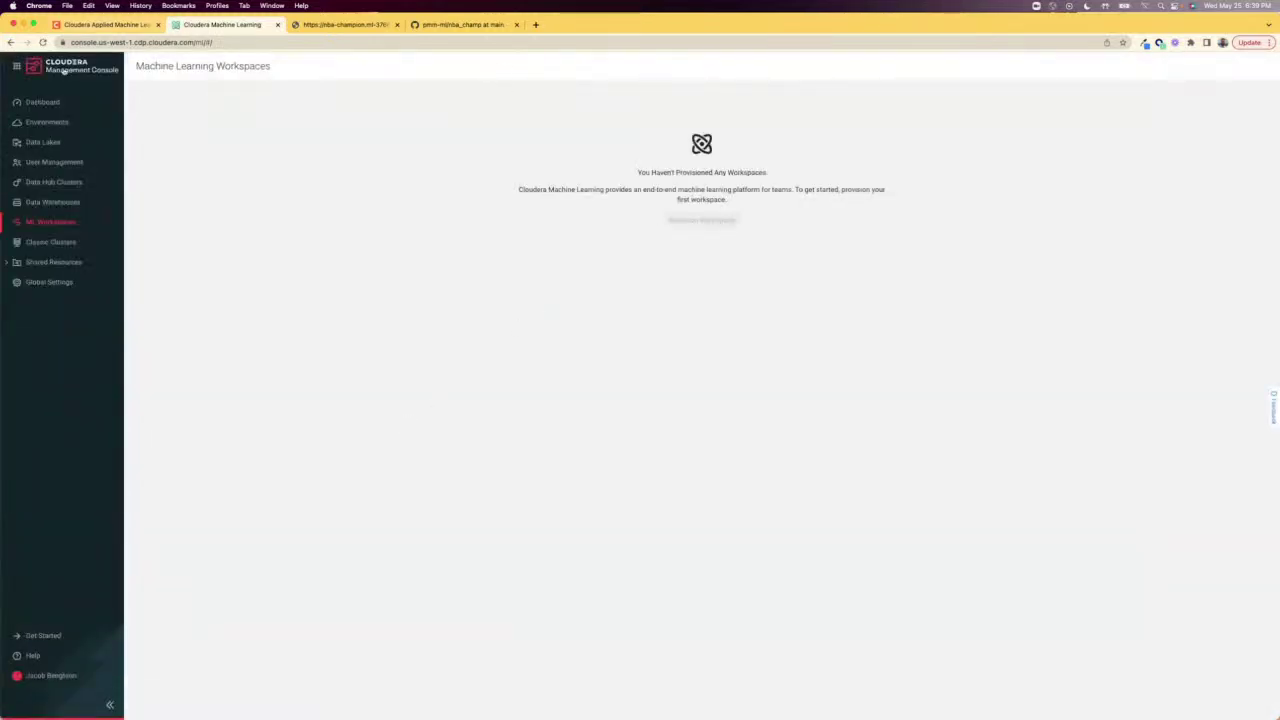
left_click(277, 25)
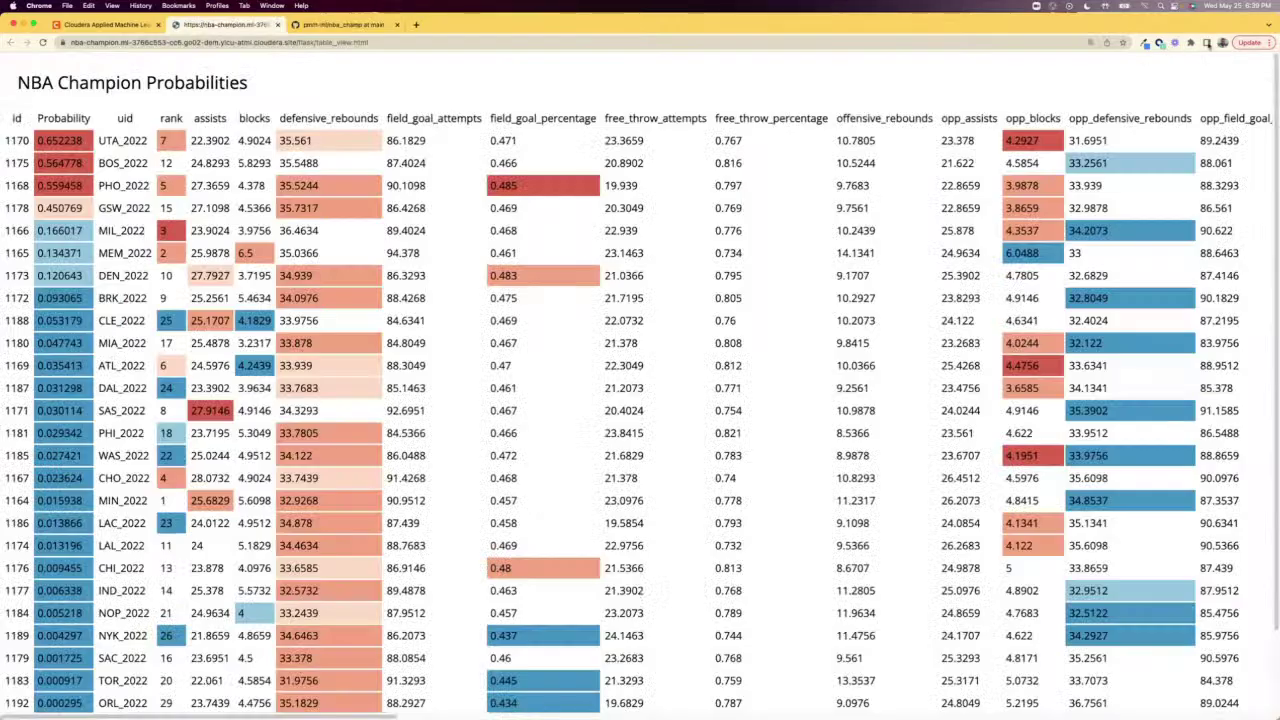
Step: Launch Cloudera Data Platform from a new browser tab and open its list of Machine Learning workspaces
left_click(414, 24)
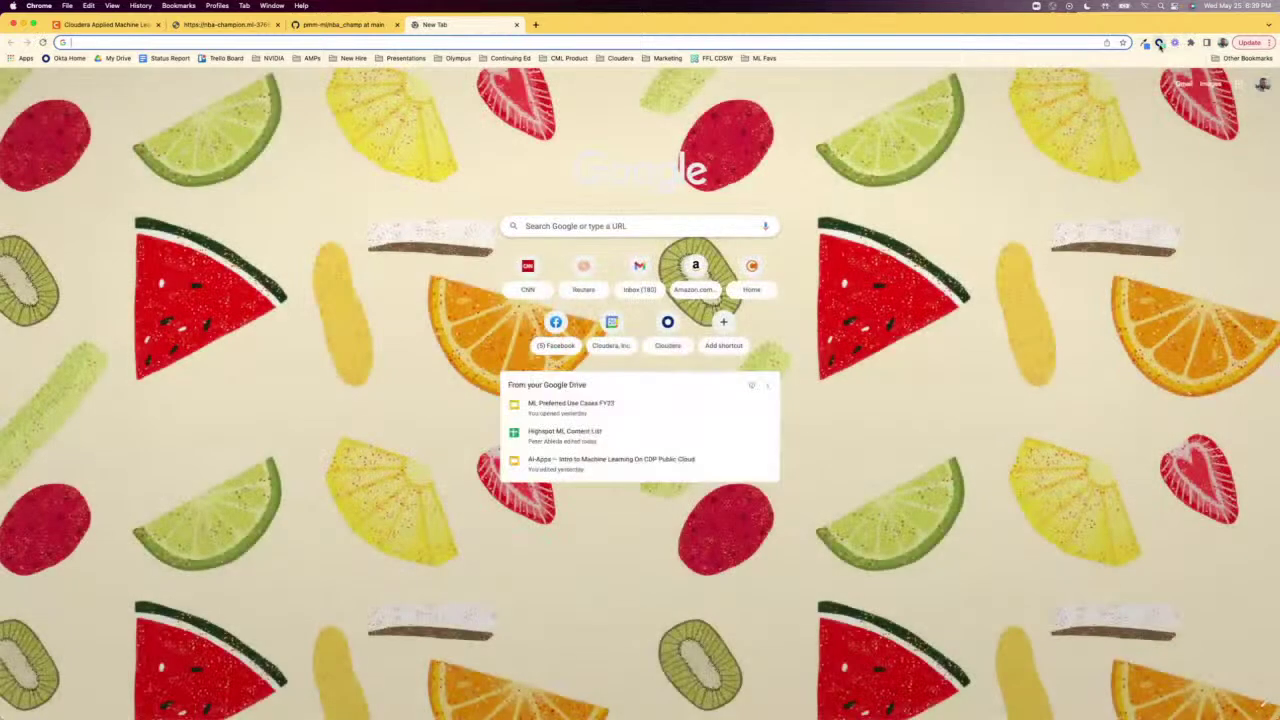
left_click(1159, 42)
left_click(1020, 94)
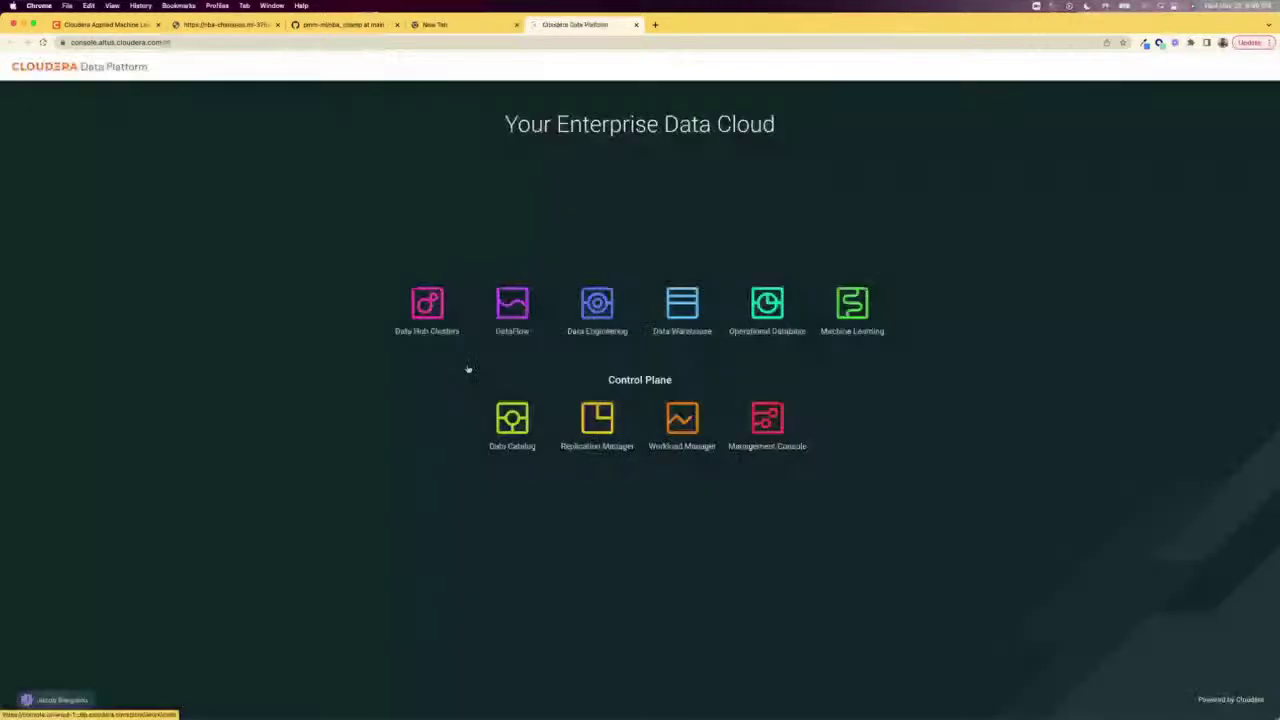
left_click(852, 303)
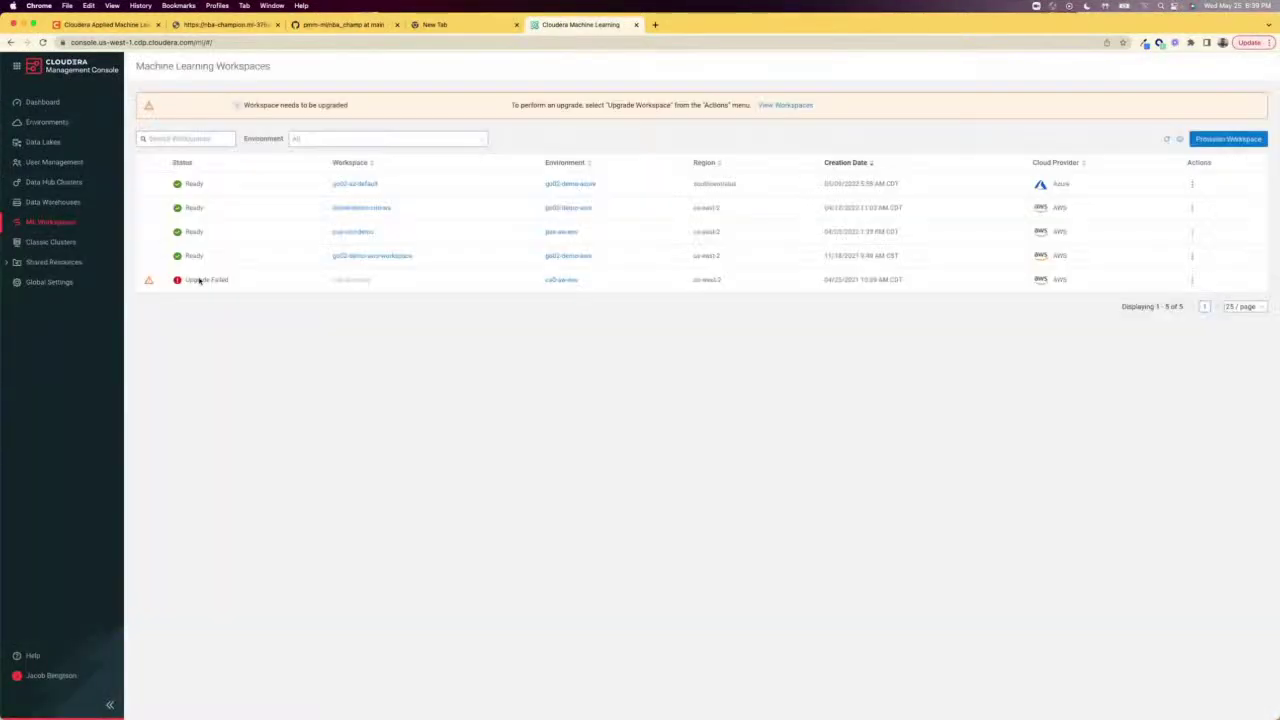
Step: Open the go02-demo-aws-workspace machine learning workspace
key("super+equal")
key("super+equal")
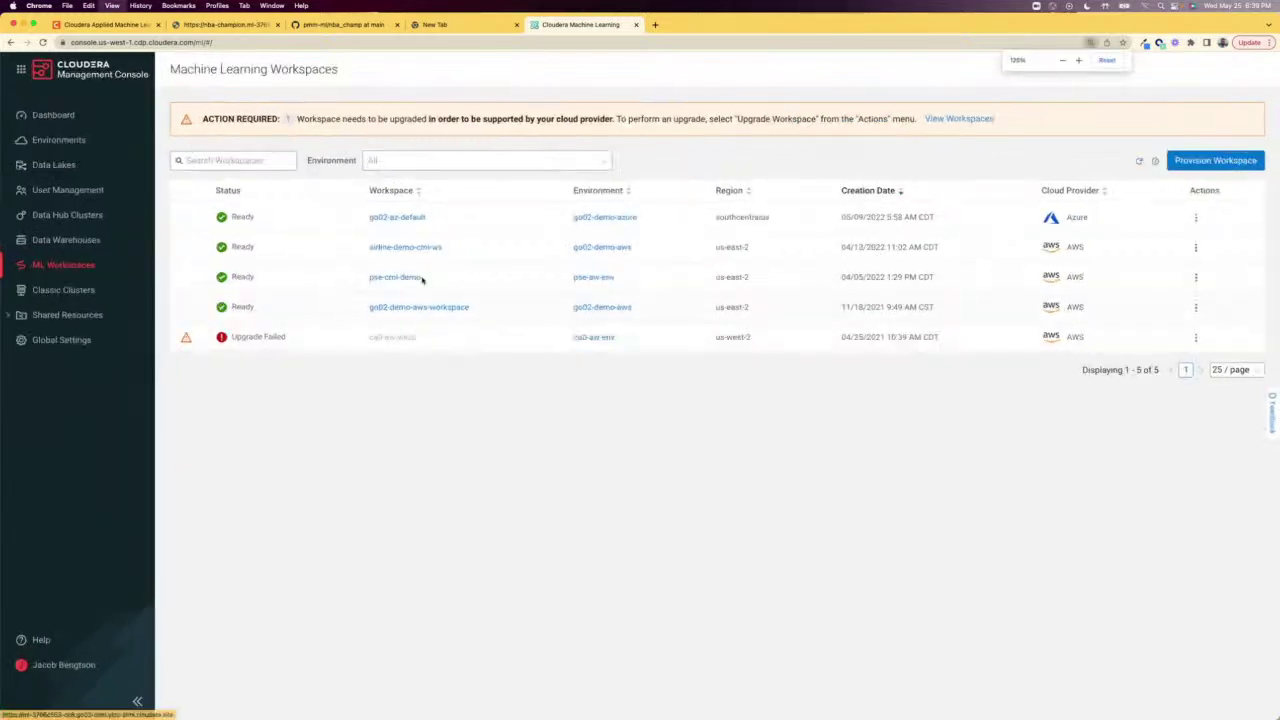
key("super+equal")
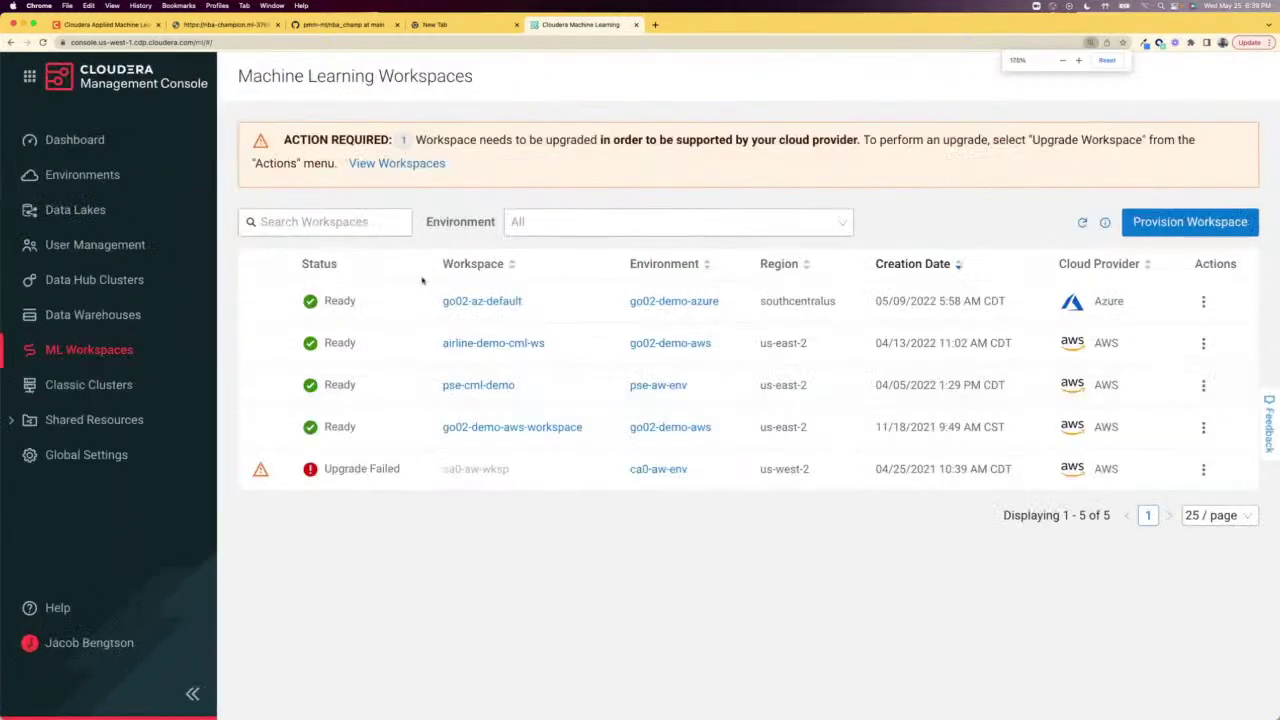
left_click(515, 431)
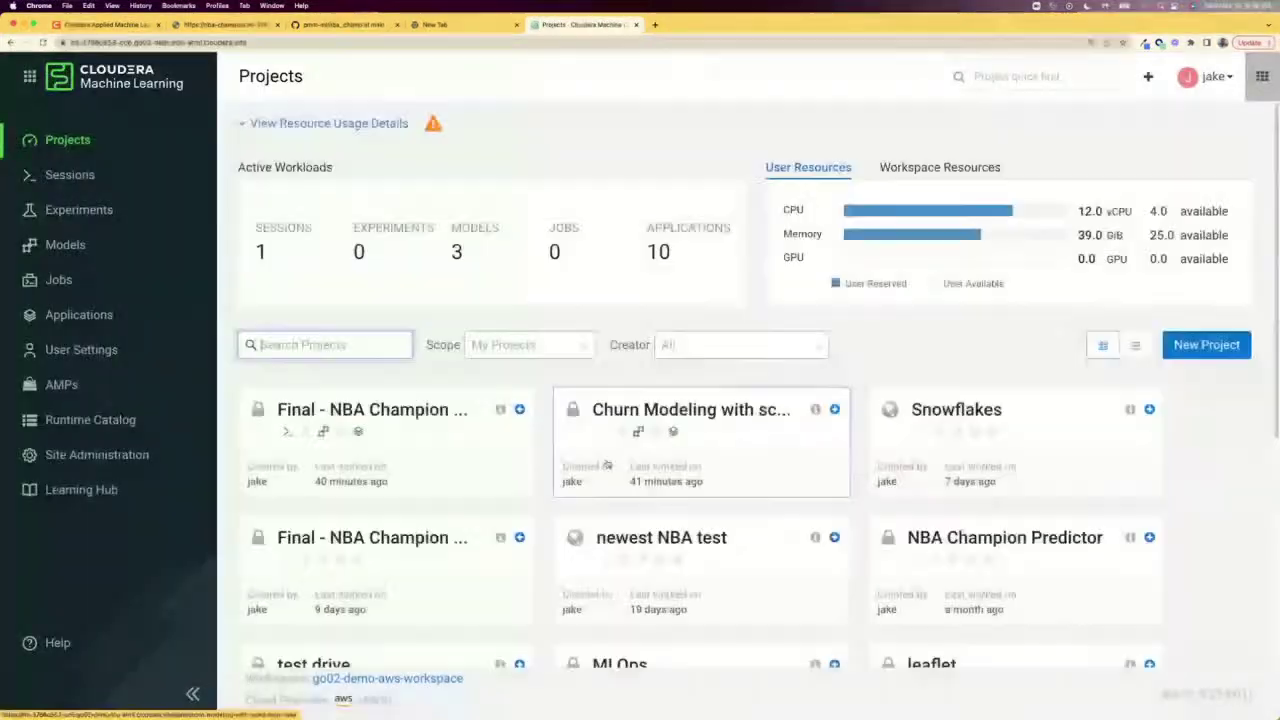
Step: Browse the workspace's projects, open the Churn Modeling with scikit-learn project and examine its overview
scroll(530, 522, "down", 1)
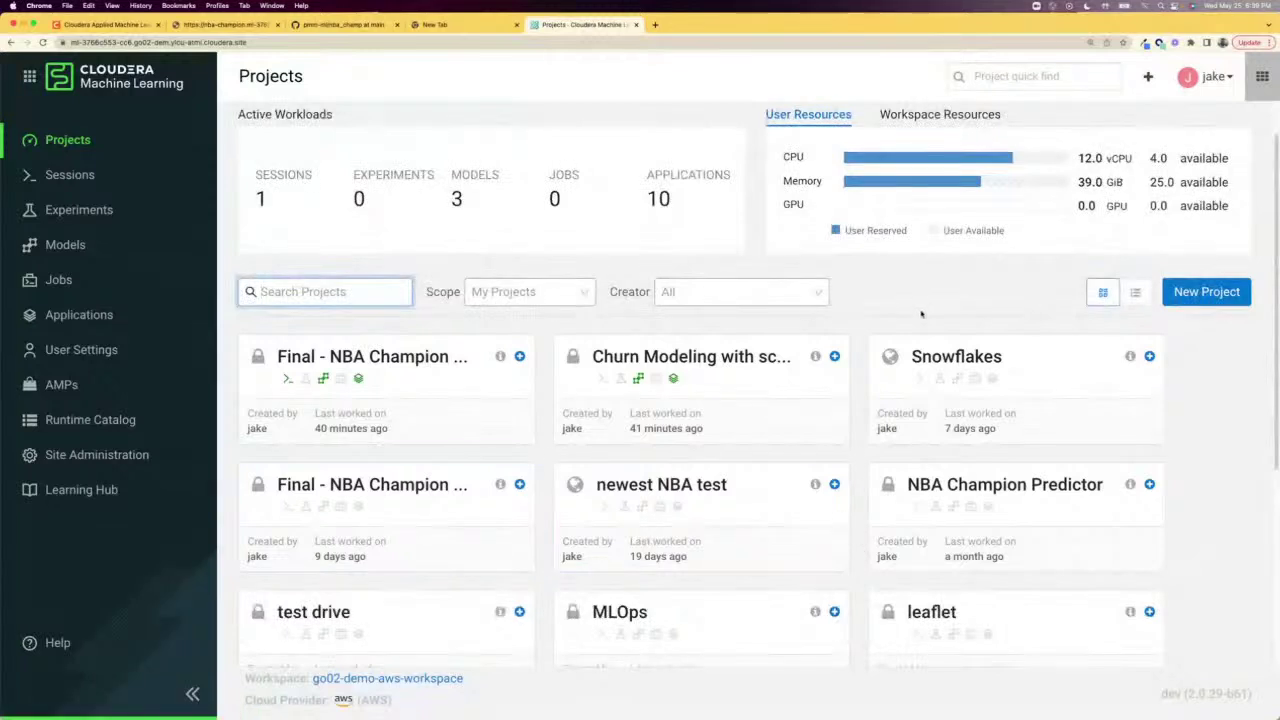
scroll(925, 300, "up", 1)
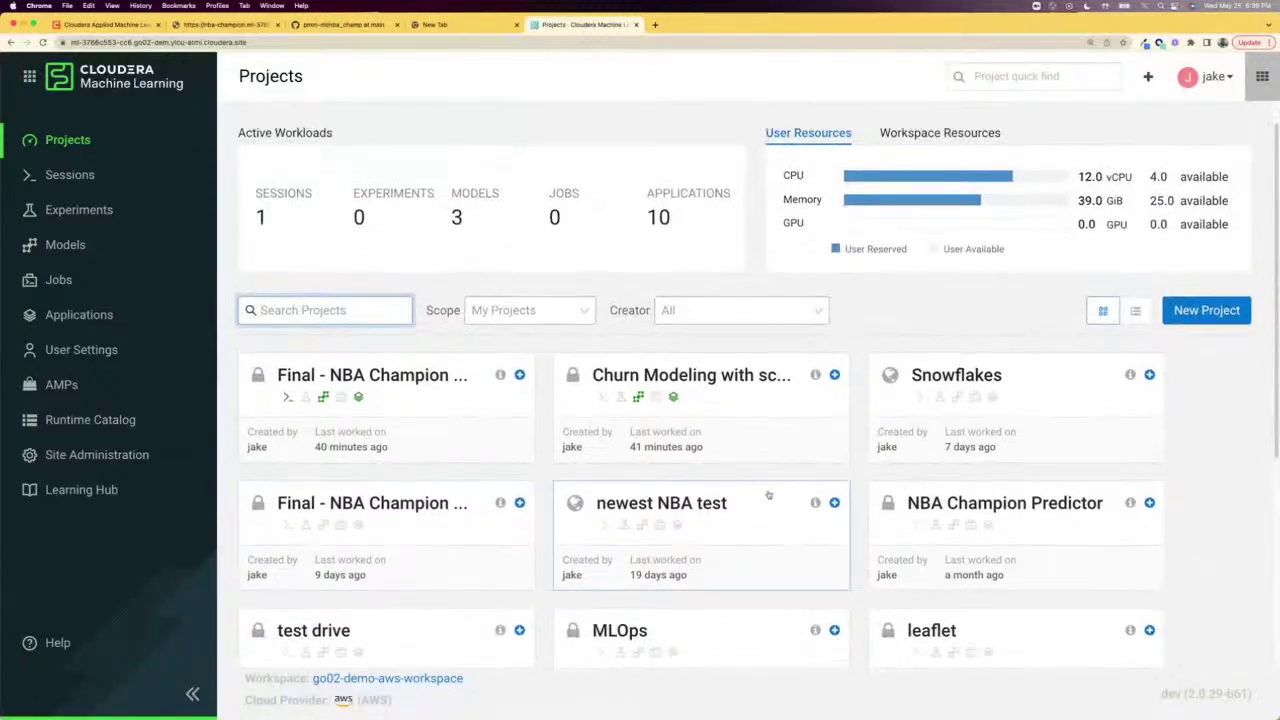
scroll(766, 491, "down", 4)
scroll(766, 420, "up", 3)
scroll(766, 491, "up", 1)
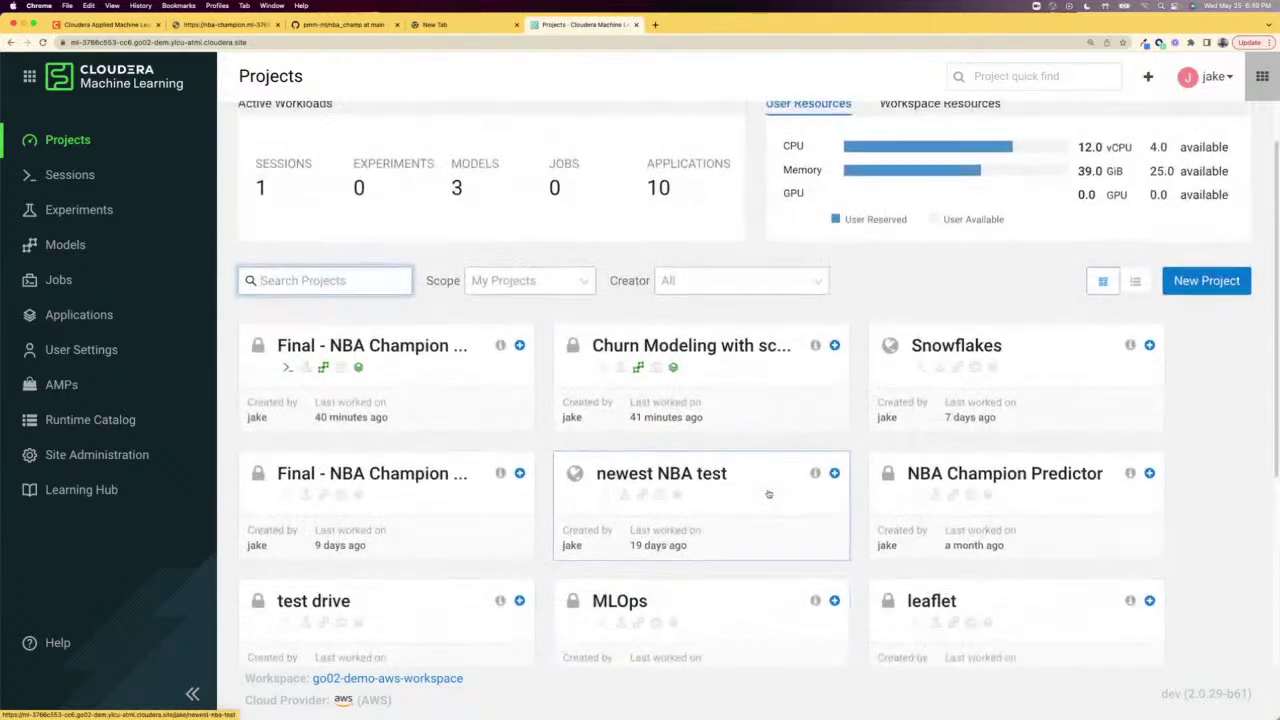
left_click(760, 434)
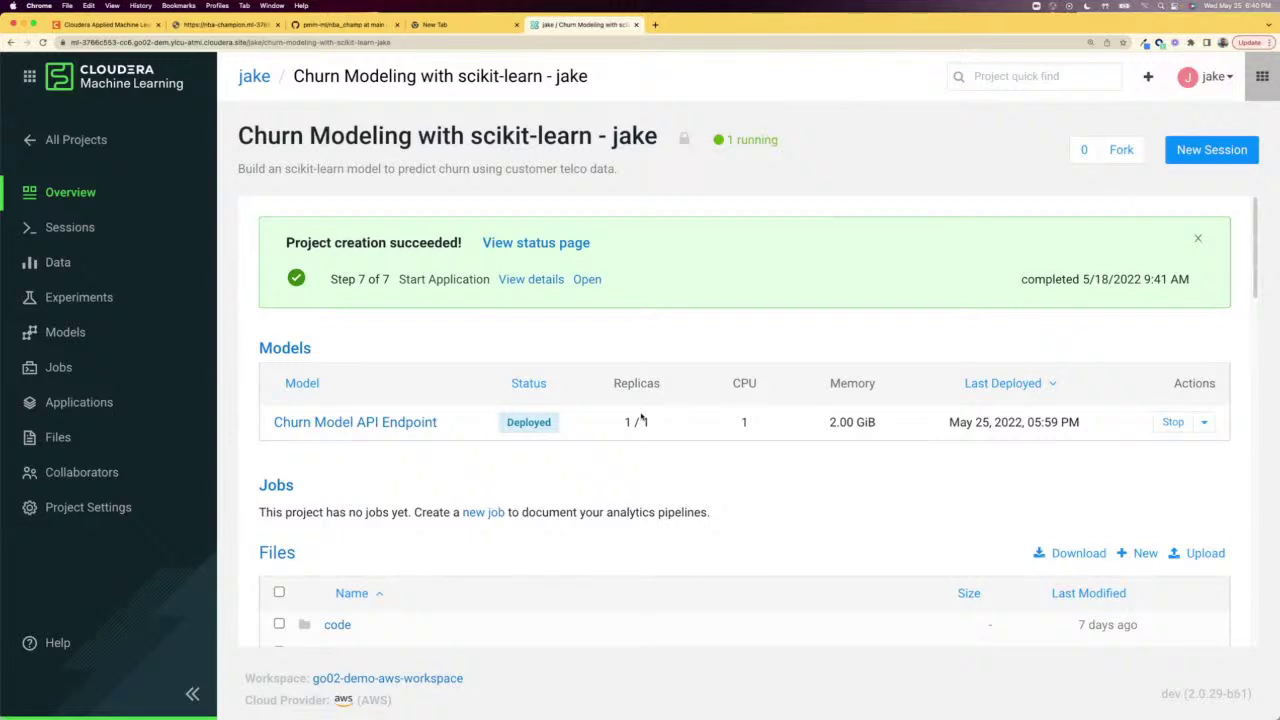
scroll(638, 416, "down", 1)
scroll(637, 414, "up", 1)
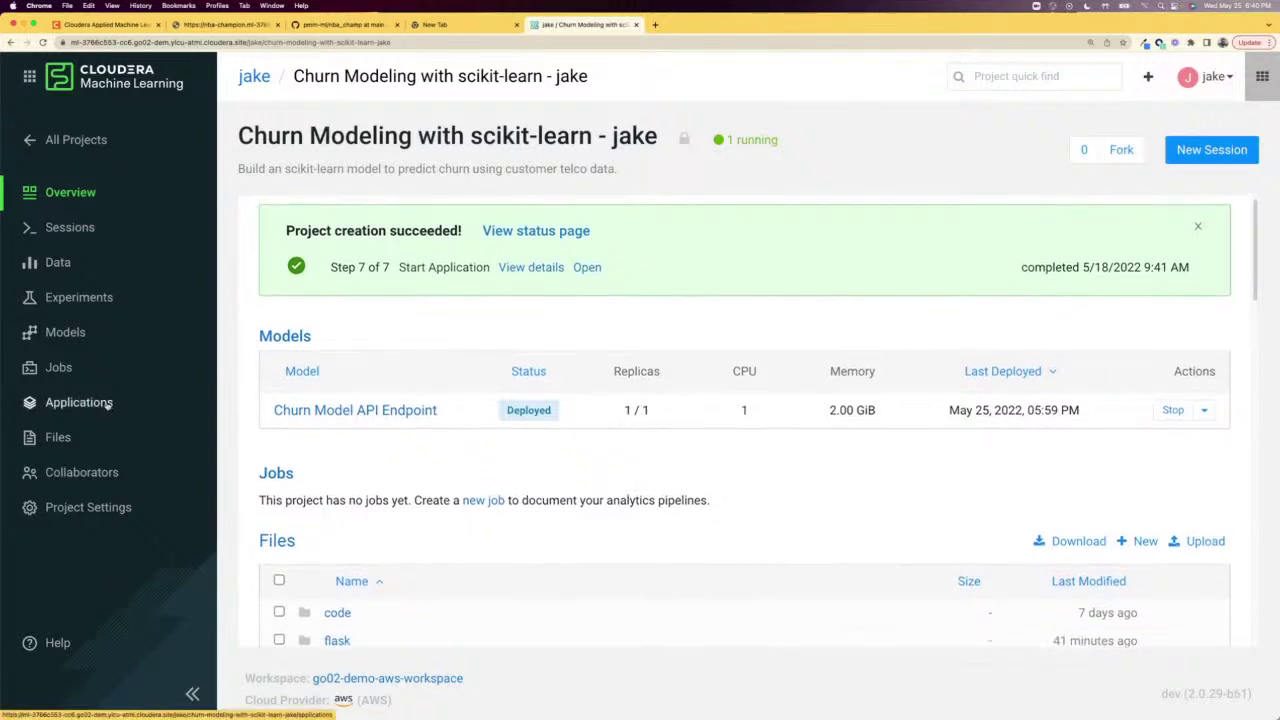
Step: View the Churn Modeling with scikit-learn description in the workspace's AMPs catalog, close it and return to the project list
left_click(75, 140)
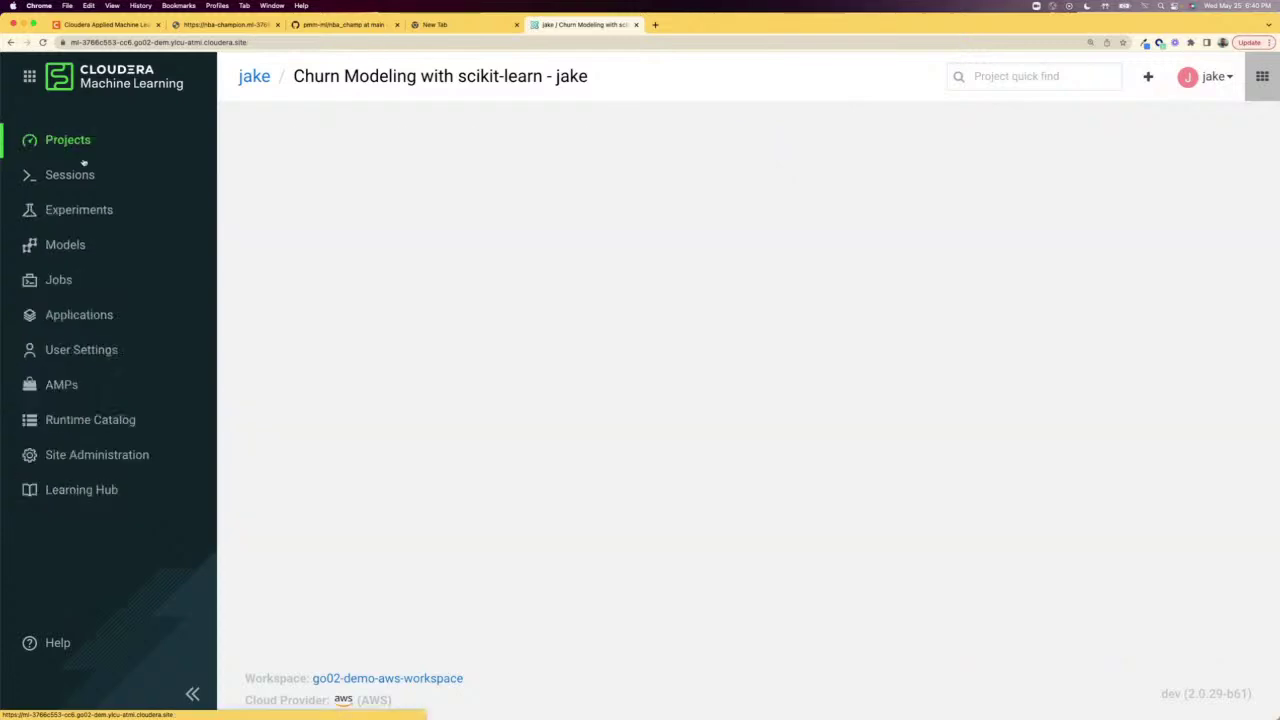
left_click(45, 386)
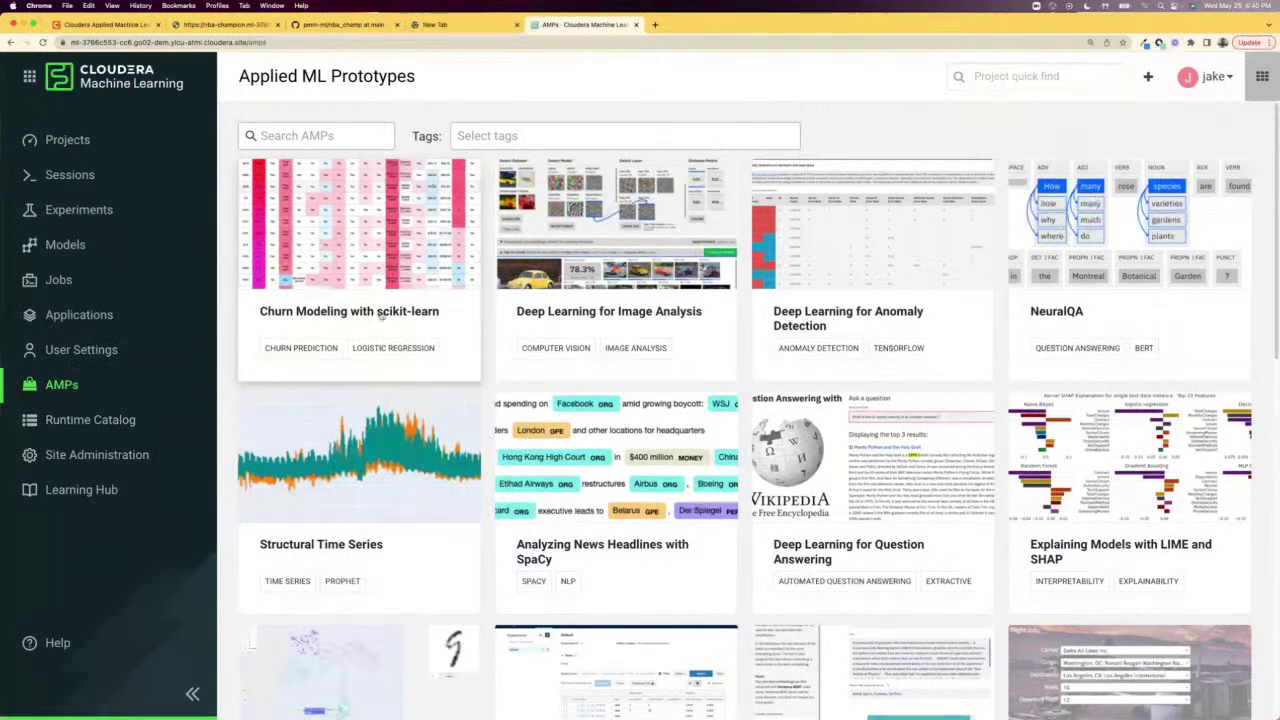
left_click(385, 322)
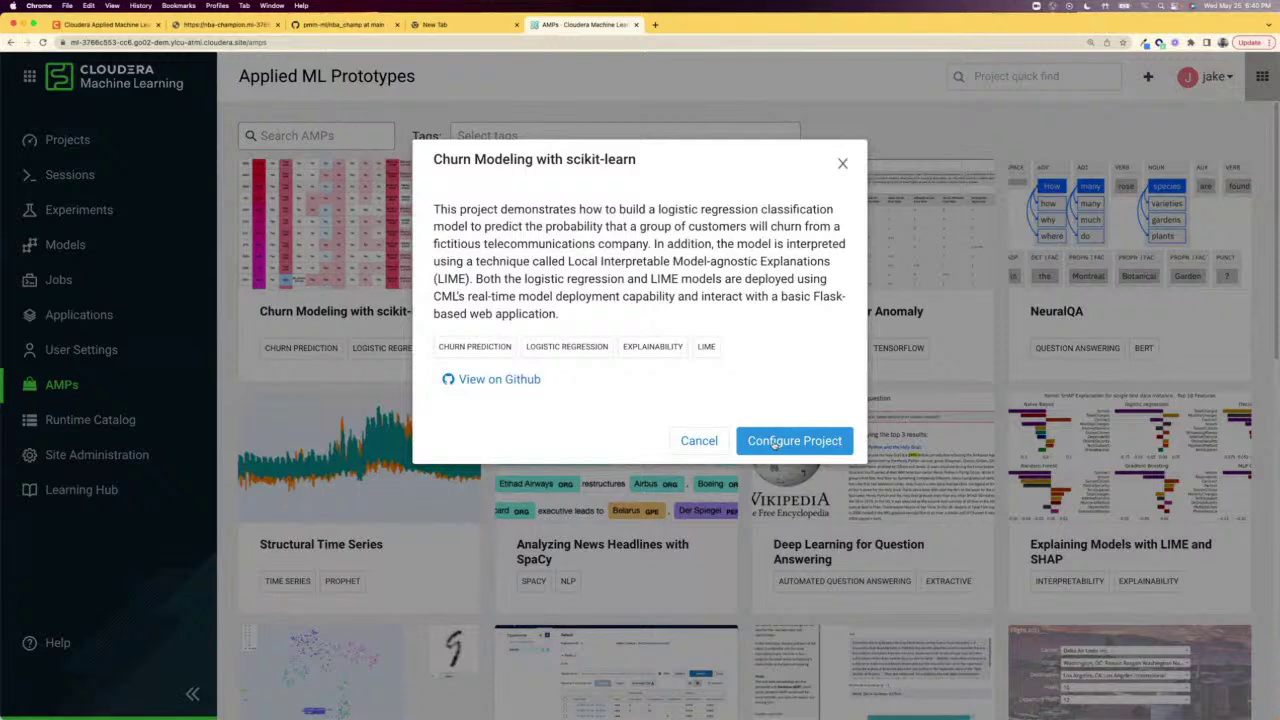
left_click(840, 165)
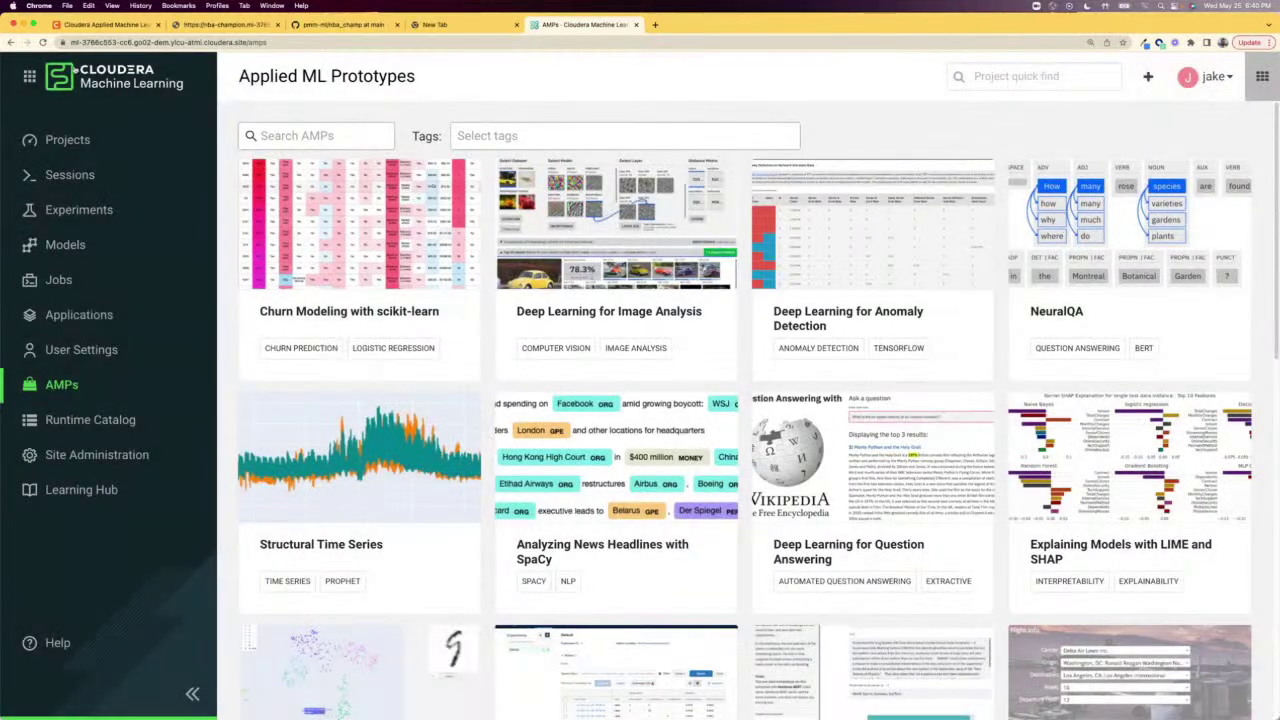
left_click(68, 142)
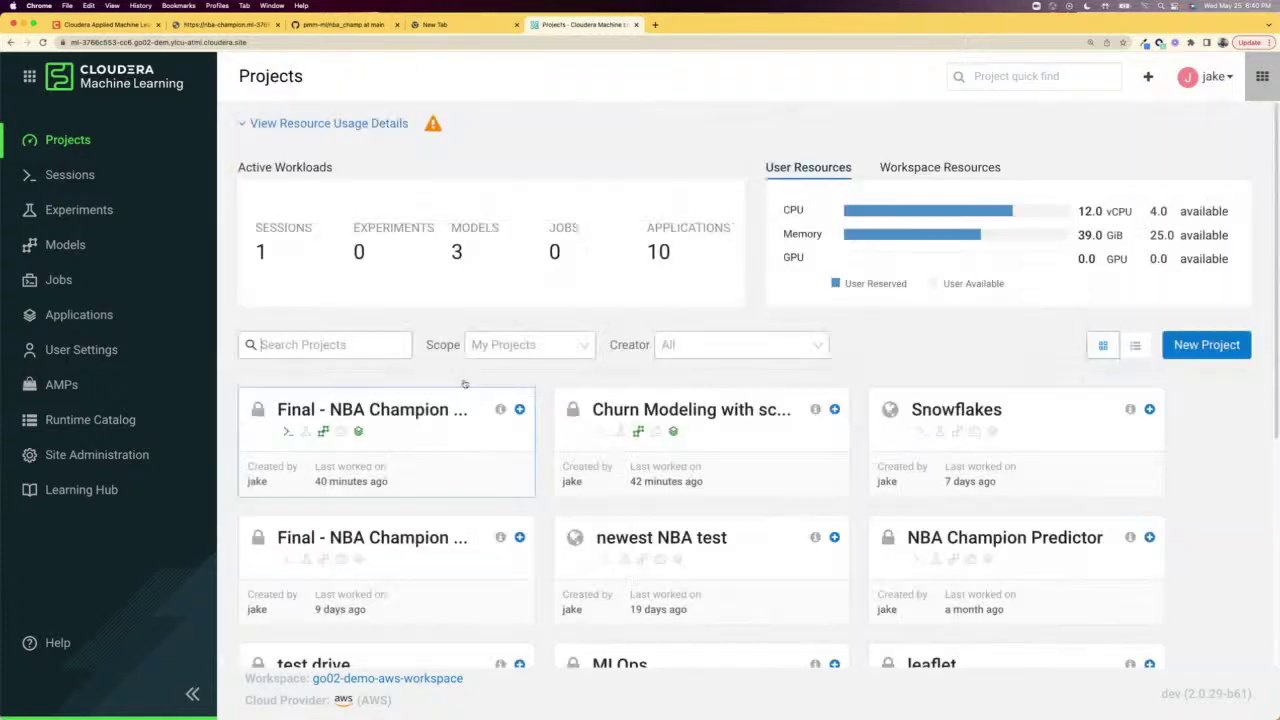
Step: Open the Churn Modeling with scikit-learn project and list the contents of its code folder
left_click(700, 460)
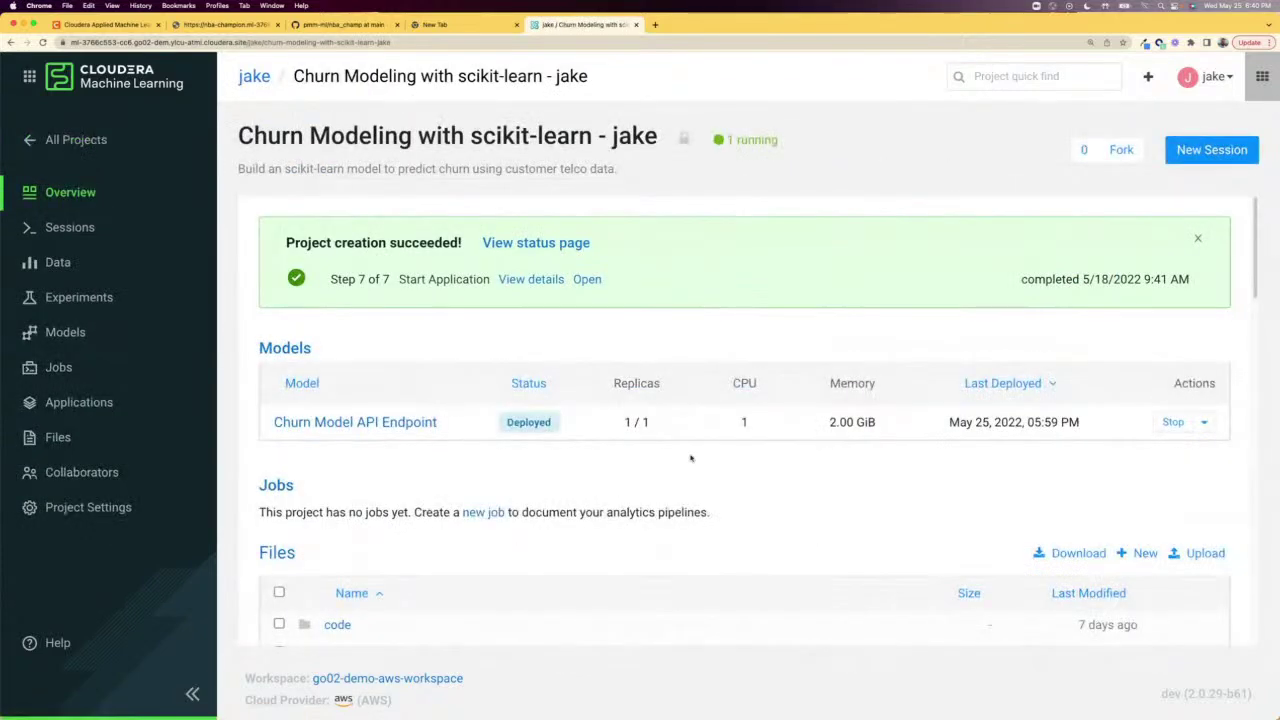
scroll(572, 493, "down", 1)
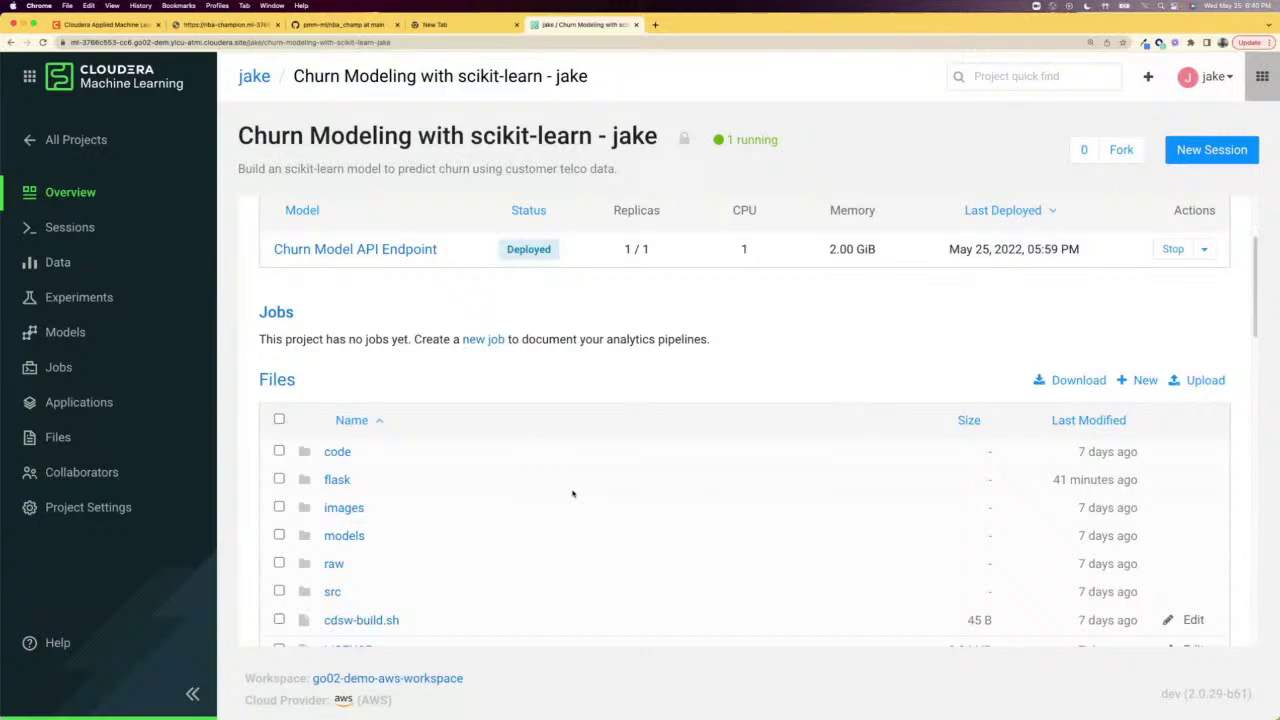
scroll(573, 492, "down", 5)
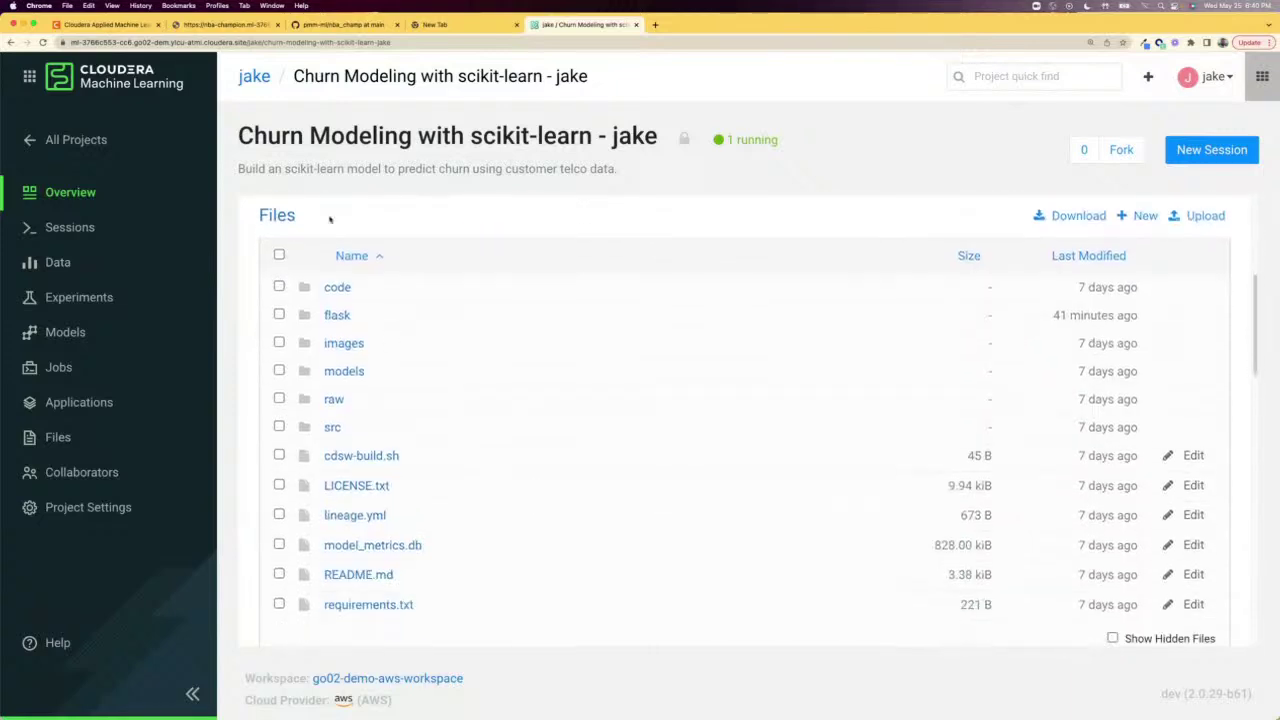
left_click(338, 289)
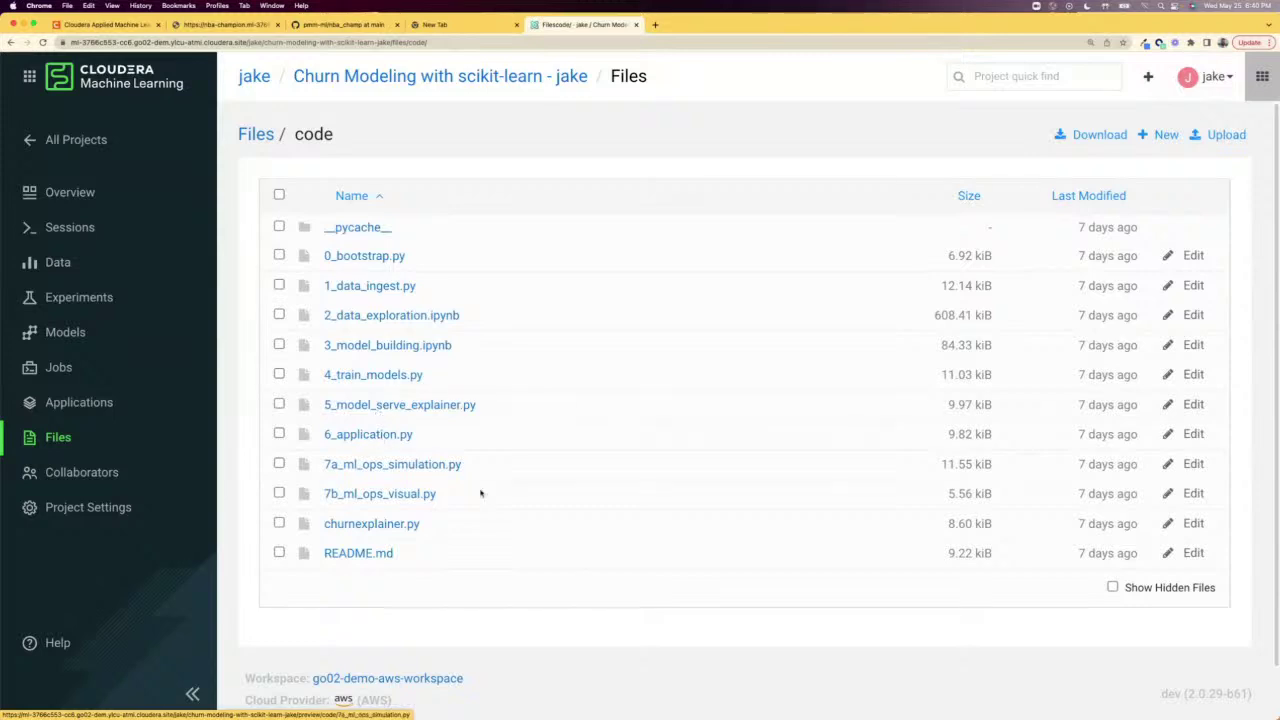
Step: Open churnexplainer.py, examine its description and the ExplainedModel class, and return to the code folder
left_click(383, 526)
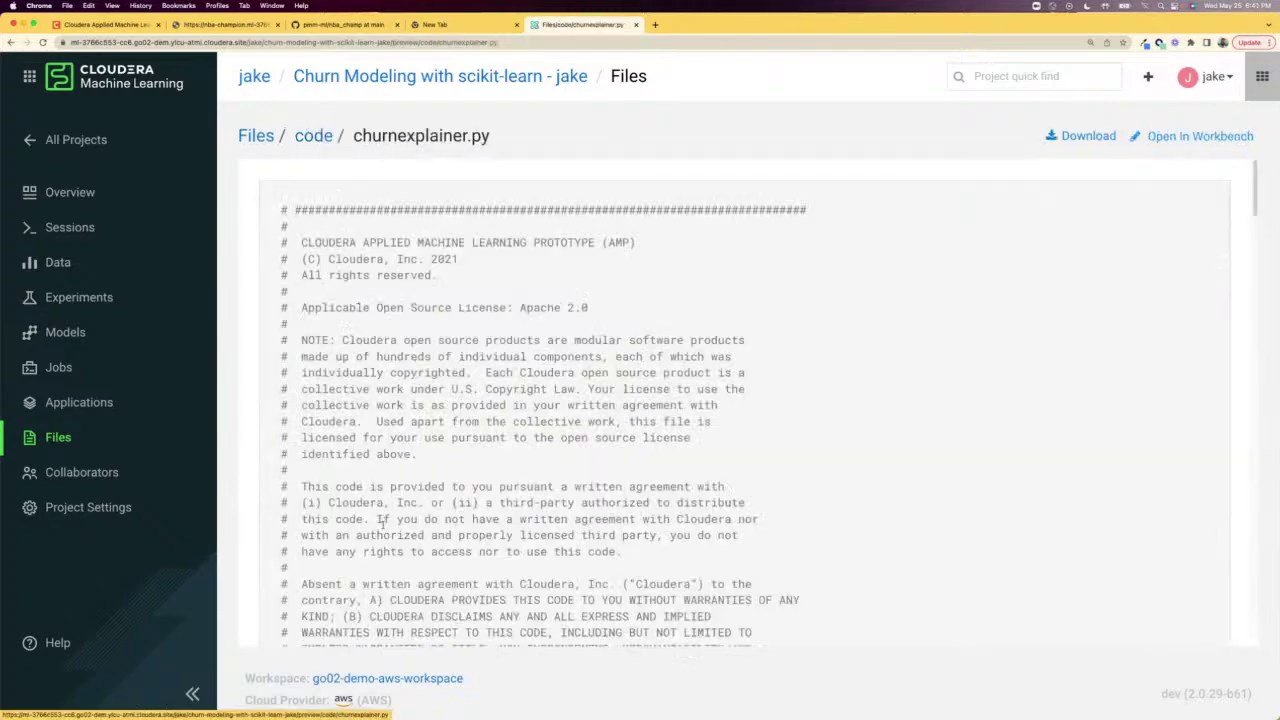
scroll(388, 513, "down", 5)
scroll(388, 513, "down", 10)
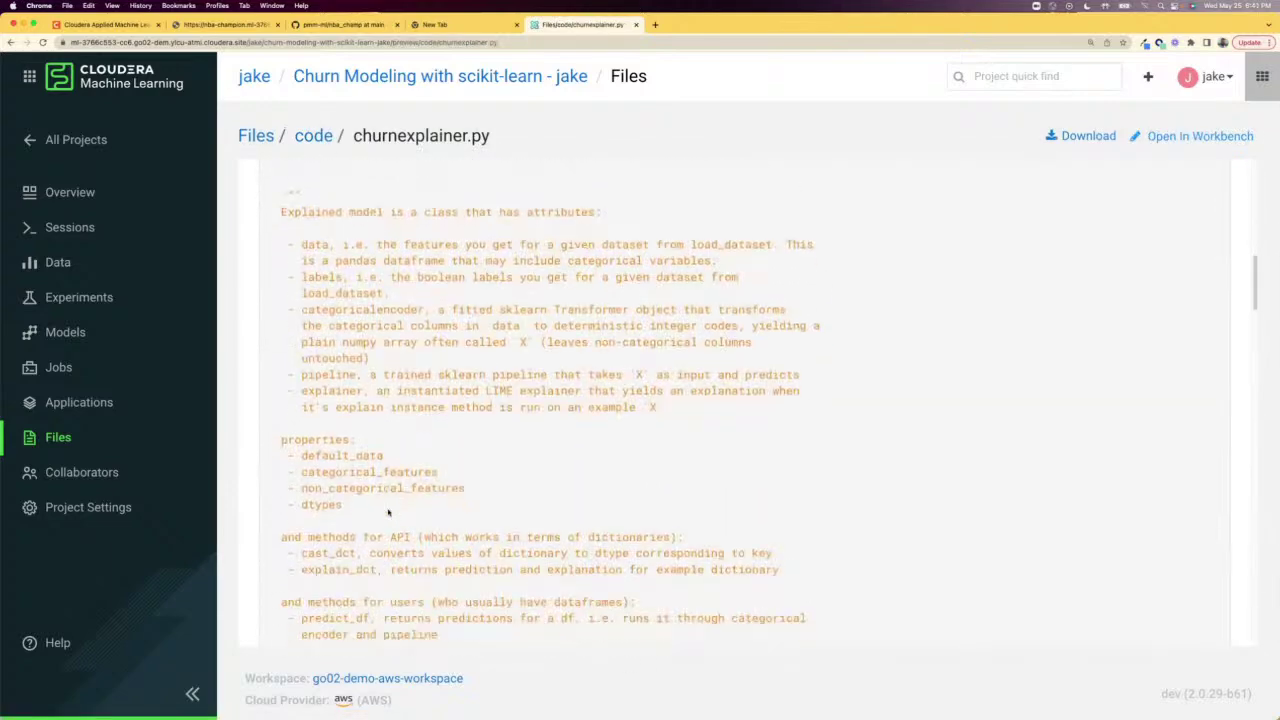
scroll(388, 511, "down", 6)
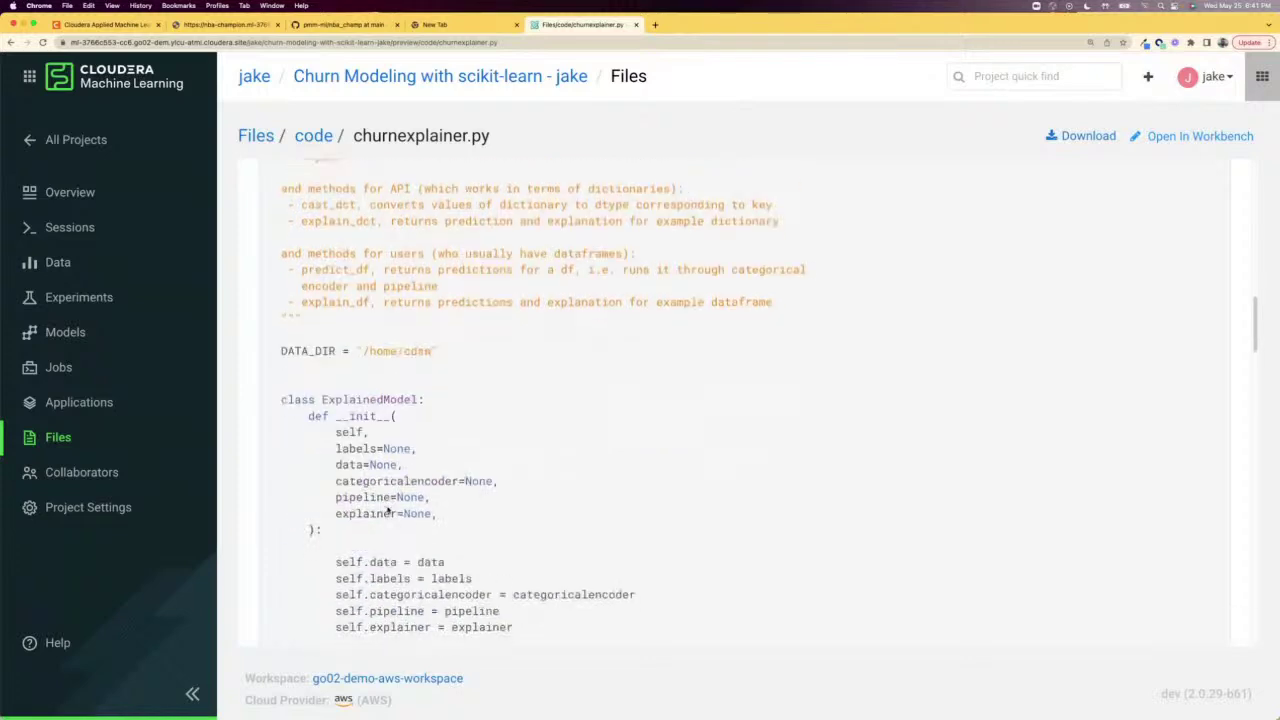
scroll(419, 331, "up", 1)
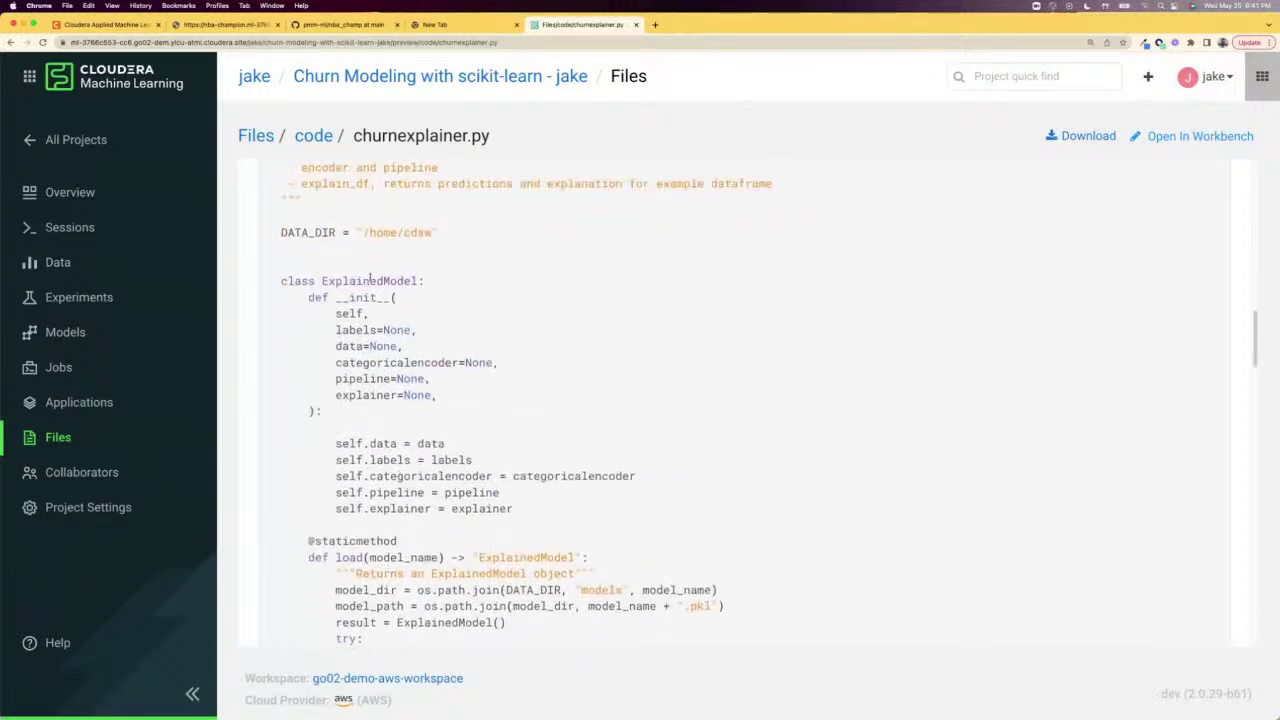
scroll(443, 440, "down", 2)
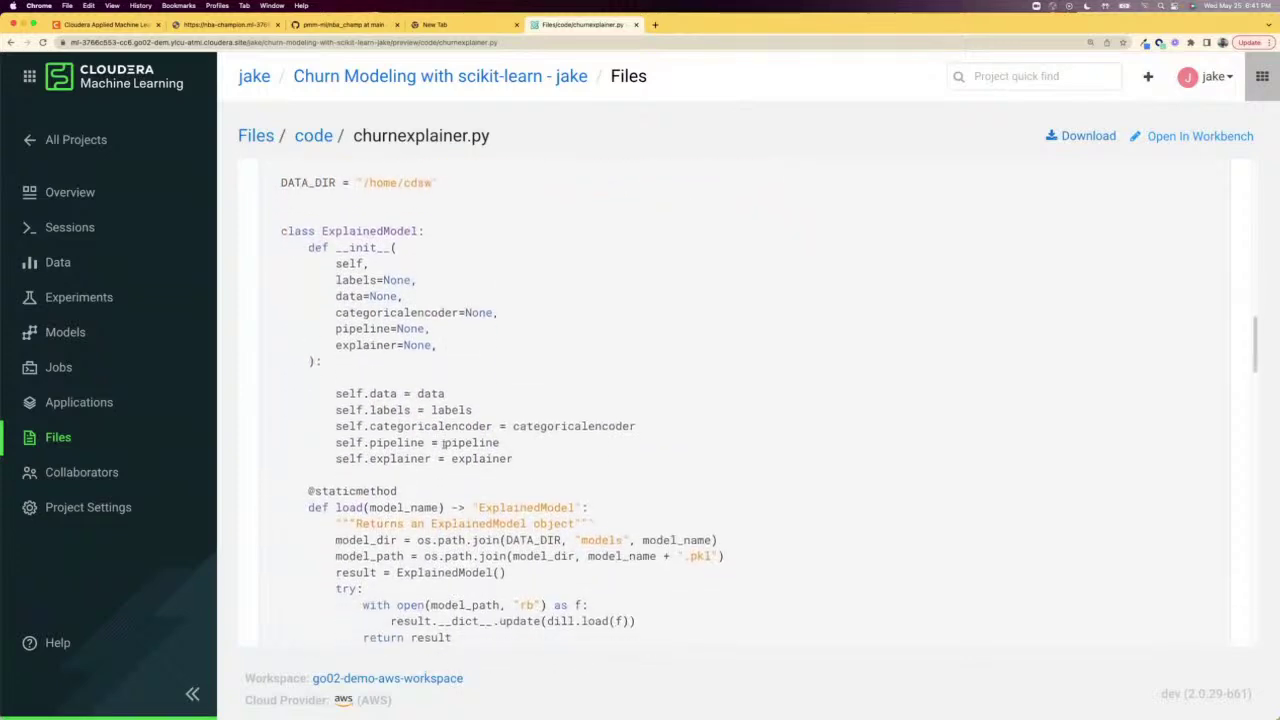
scroll(443, 452, "down", 1)
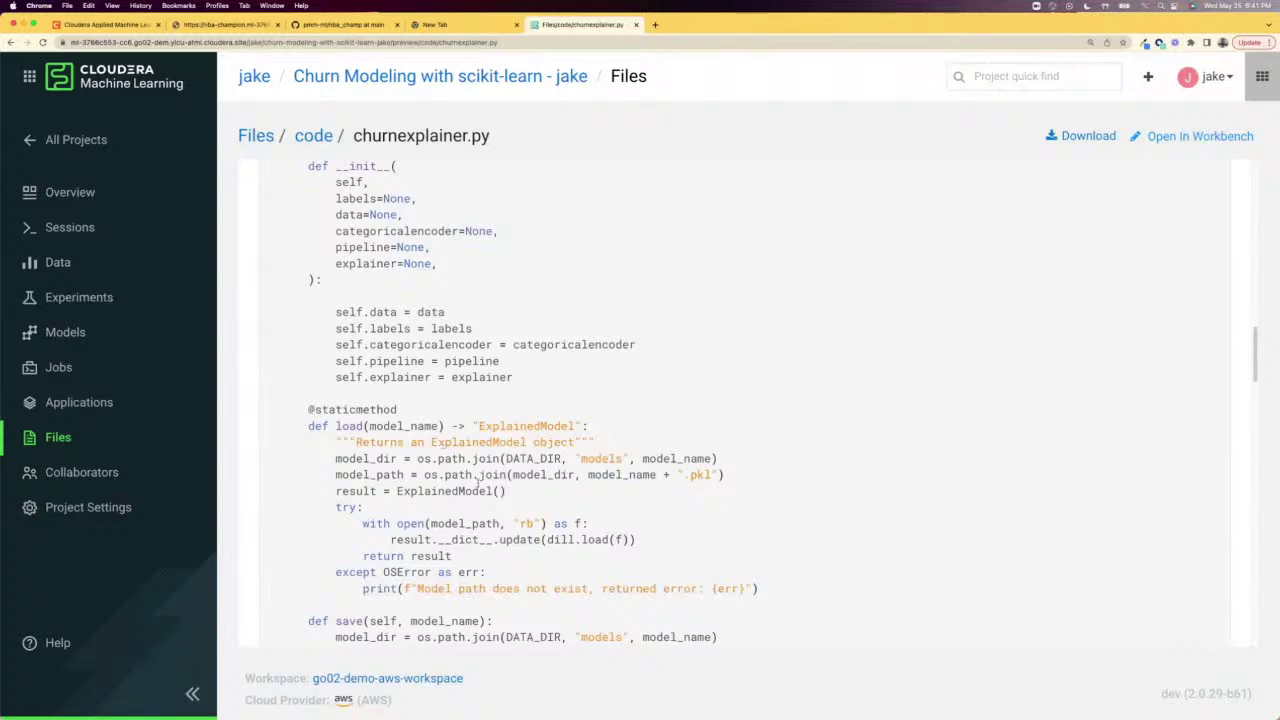
scroll(478, 450, "up", 1)
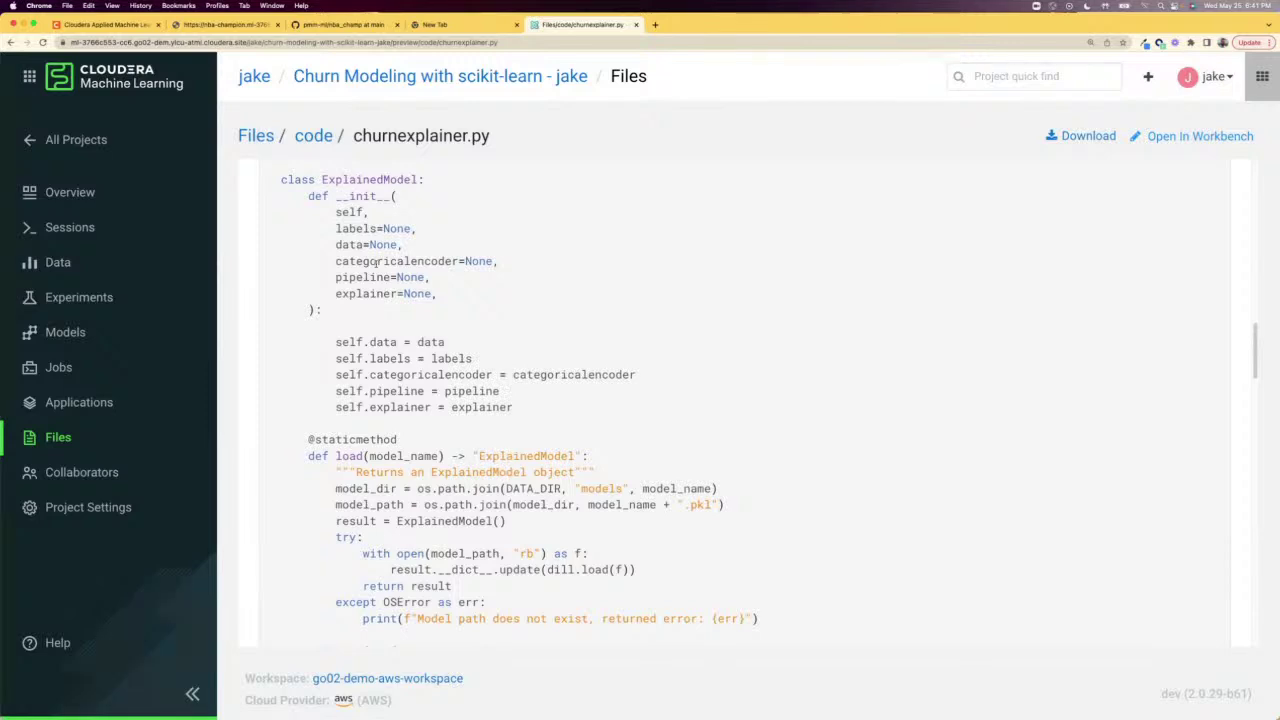
scroll(478, 428, "up", 2)
left_click(314, 137)
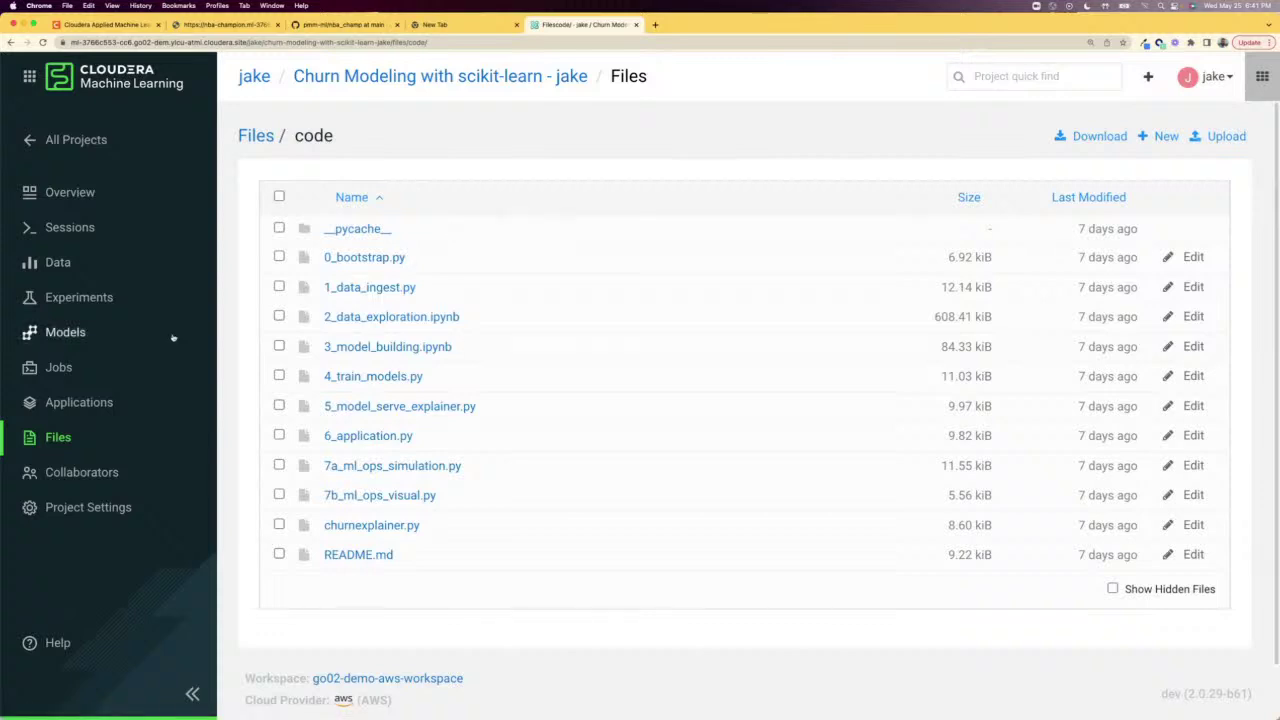
Step: Open the project's Churn Model API Endpoint and review its sample code and test input
left_click(63, 337)
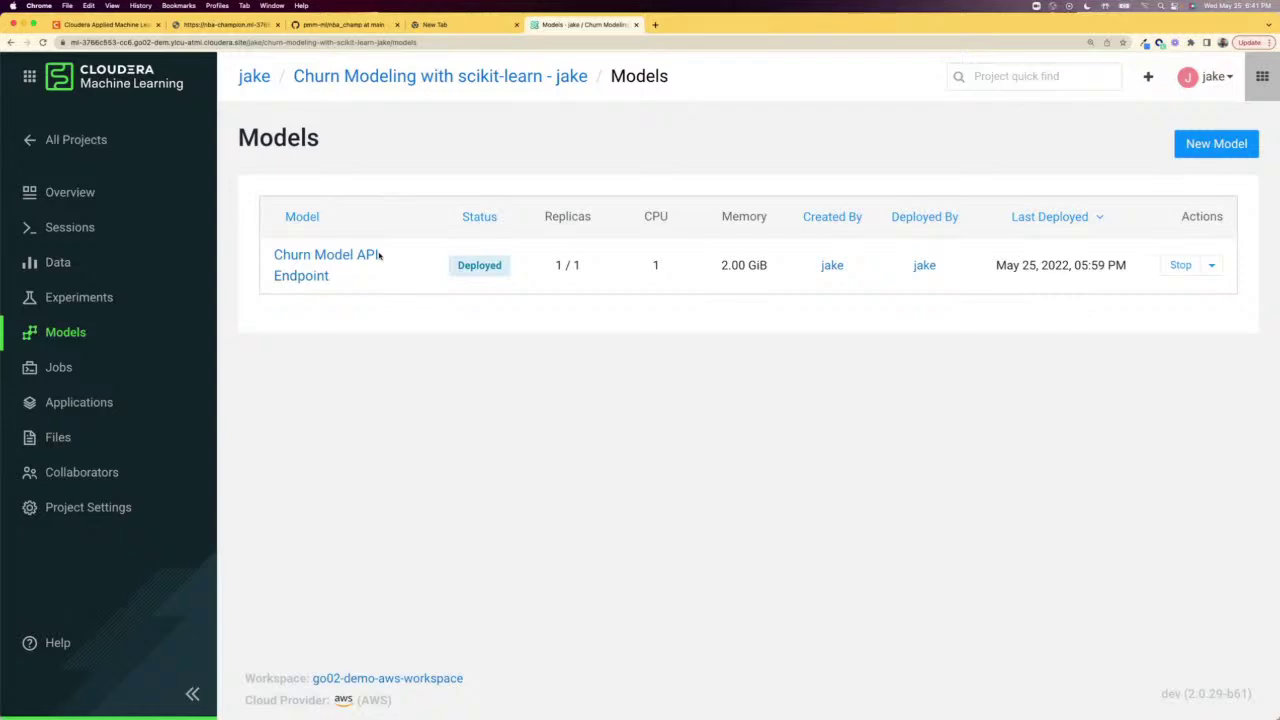
left_click(362, 259)
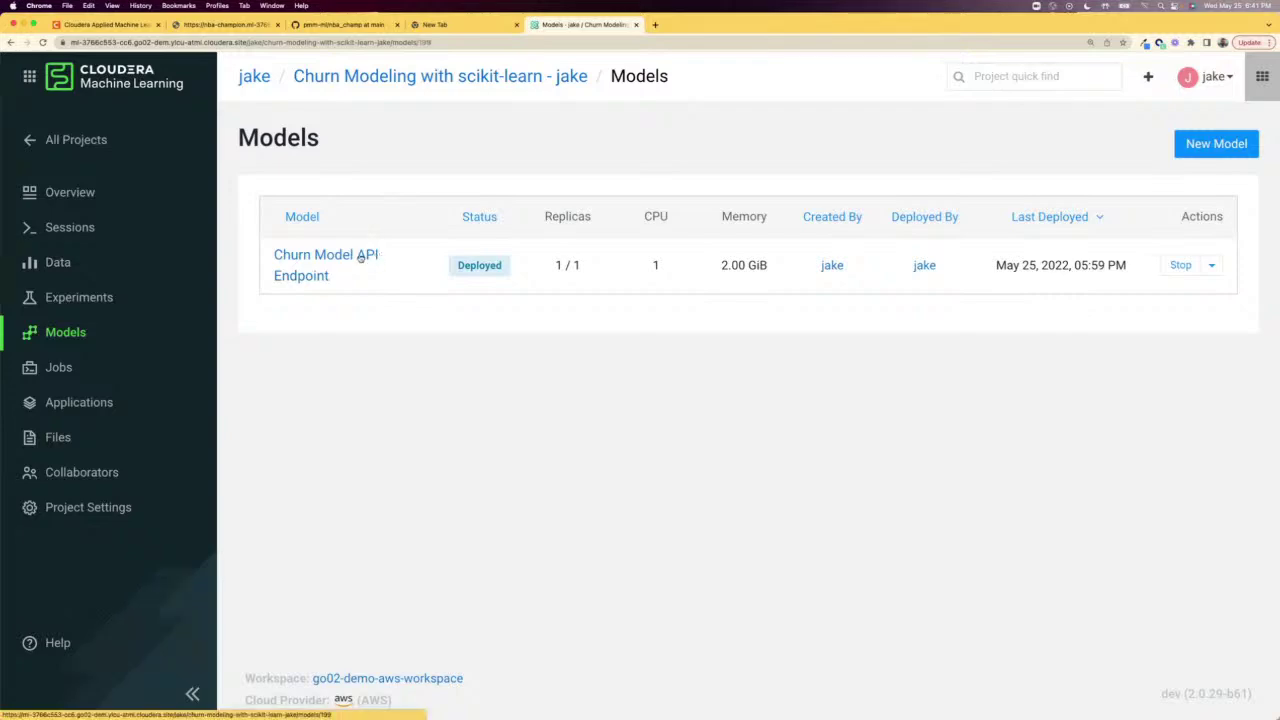
scroll(396, 295, "up", 5)
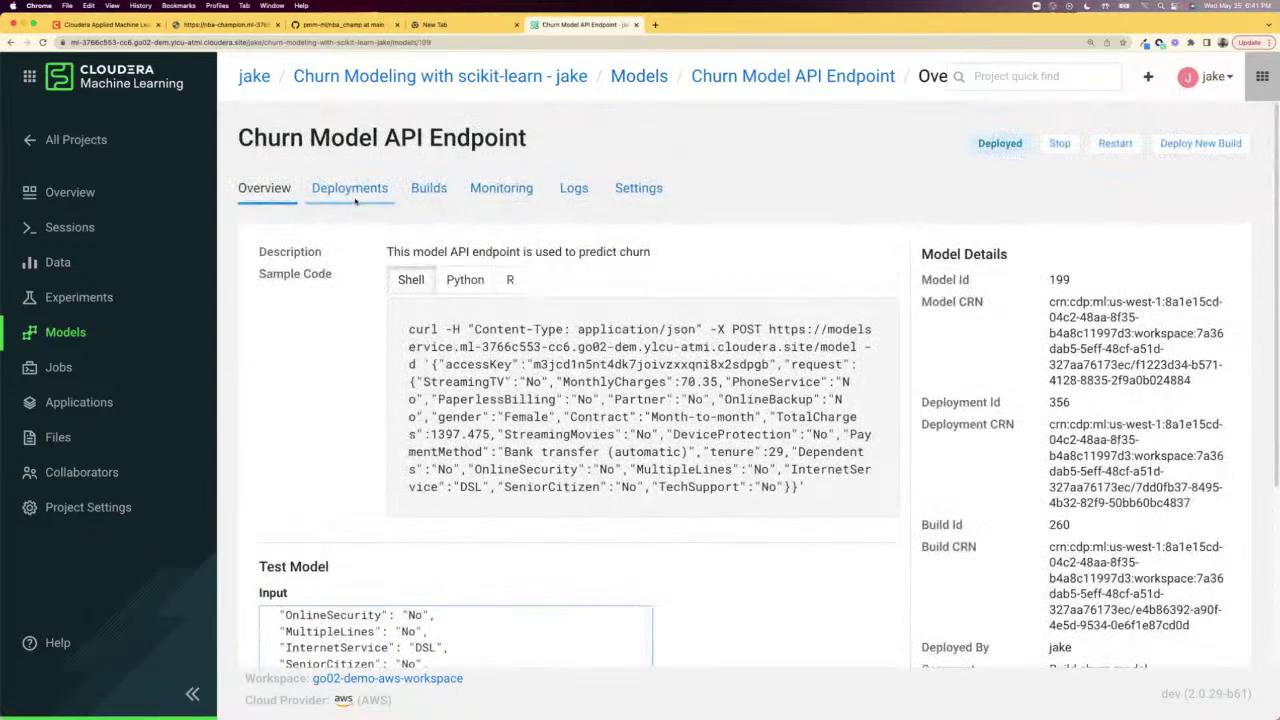
scroll(370, 357, "down", 3)
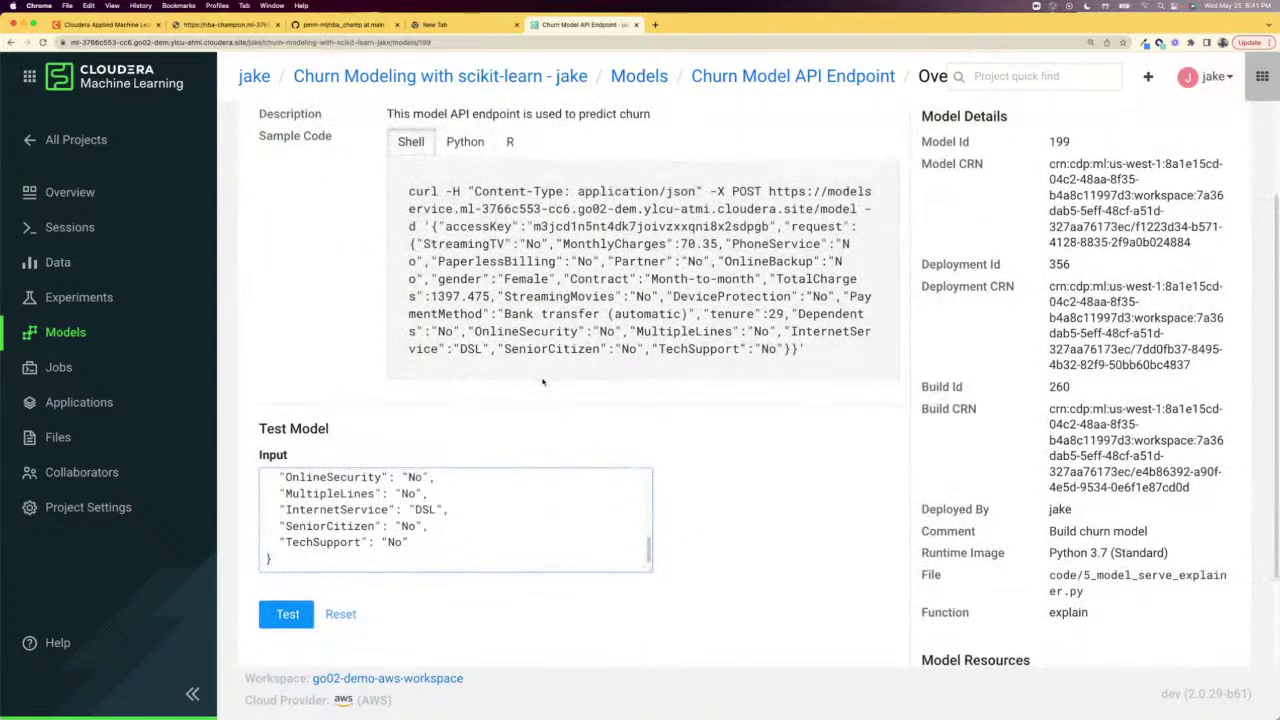
scroll(535, 358, "up", 2)
scroll(535, 358, "down", 2)
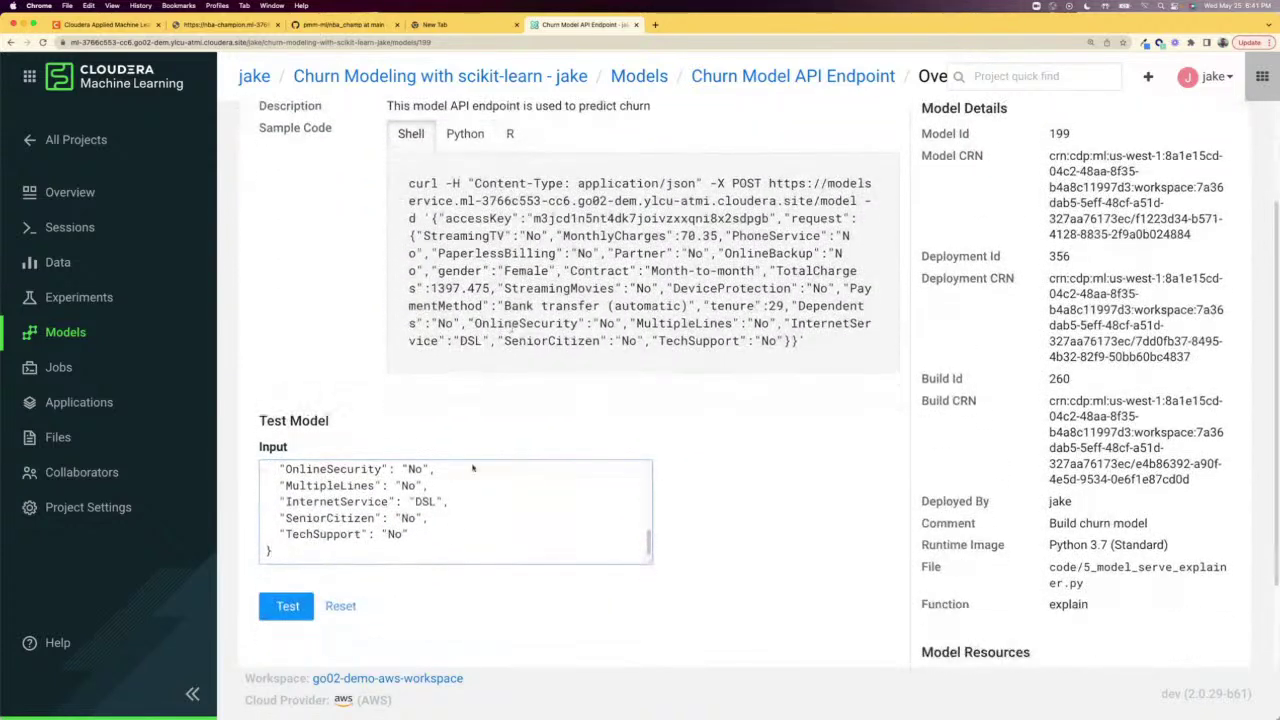
scroll(455, 510, "up", 5)
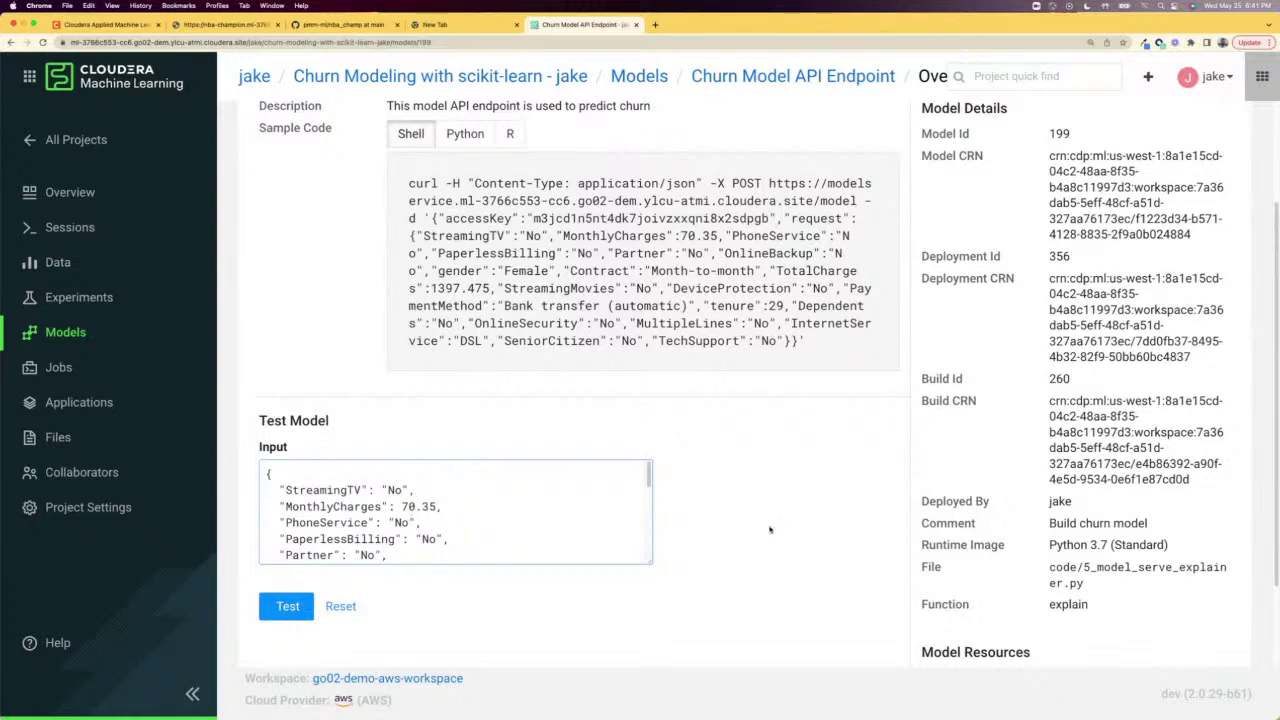
Step: Test the Churn Model API Endpoint with the sample input and examine the explanation and probability in the response
scroll(768, 529, "down", 2)
left_click(287, 490)
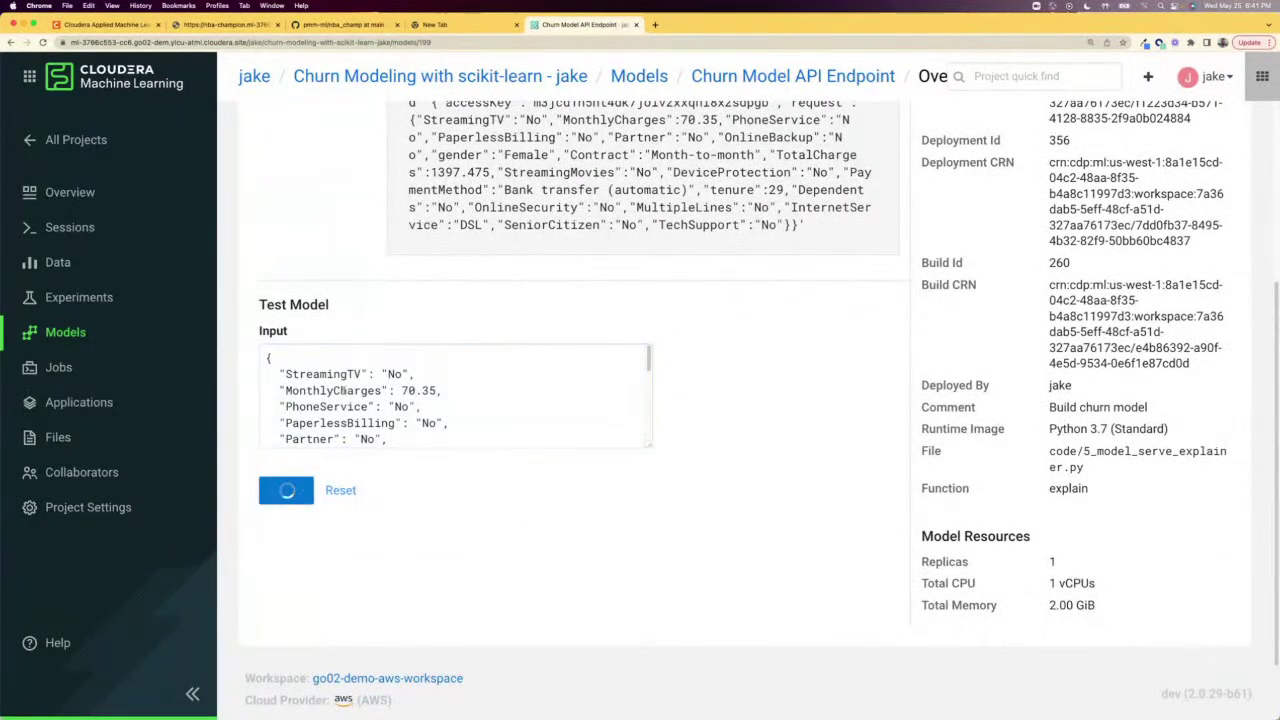
scroll(342, 391, "down", 2)
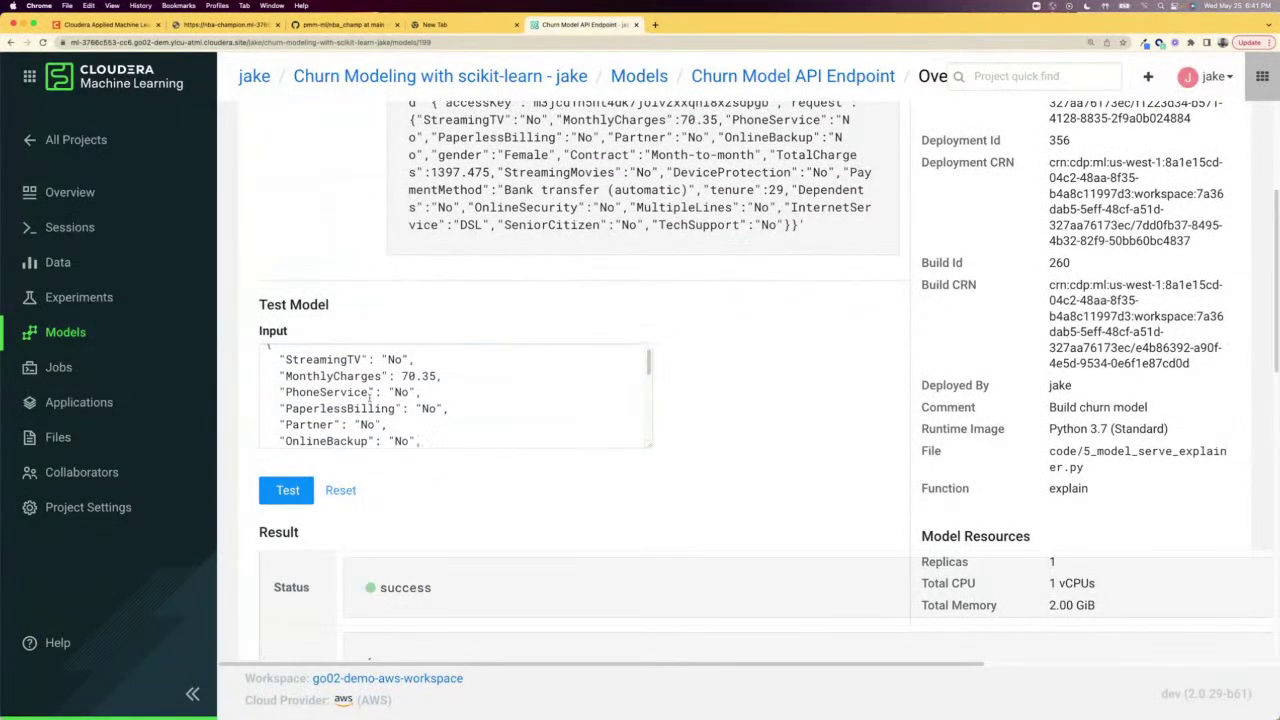
scroll(333, 366, "up", 1)
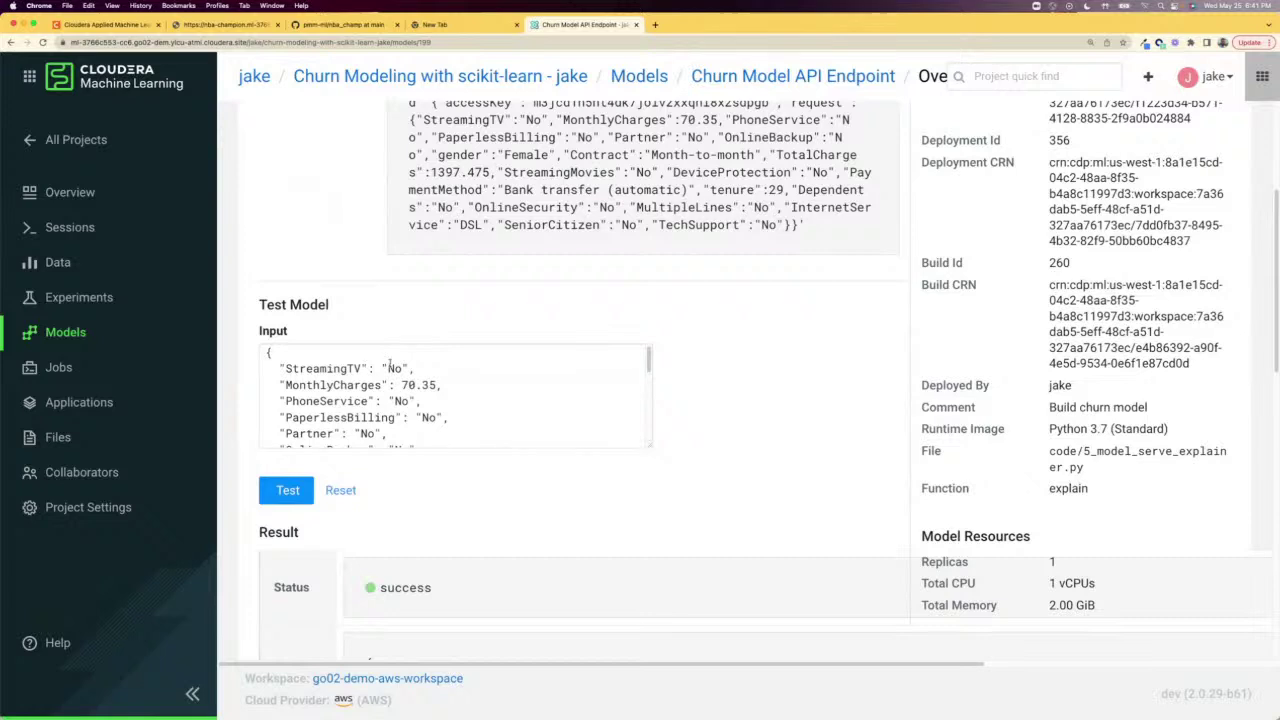
scroll(395, 370, "down", 1)
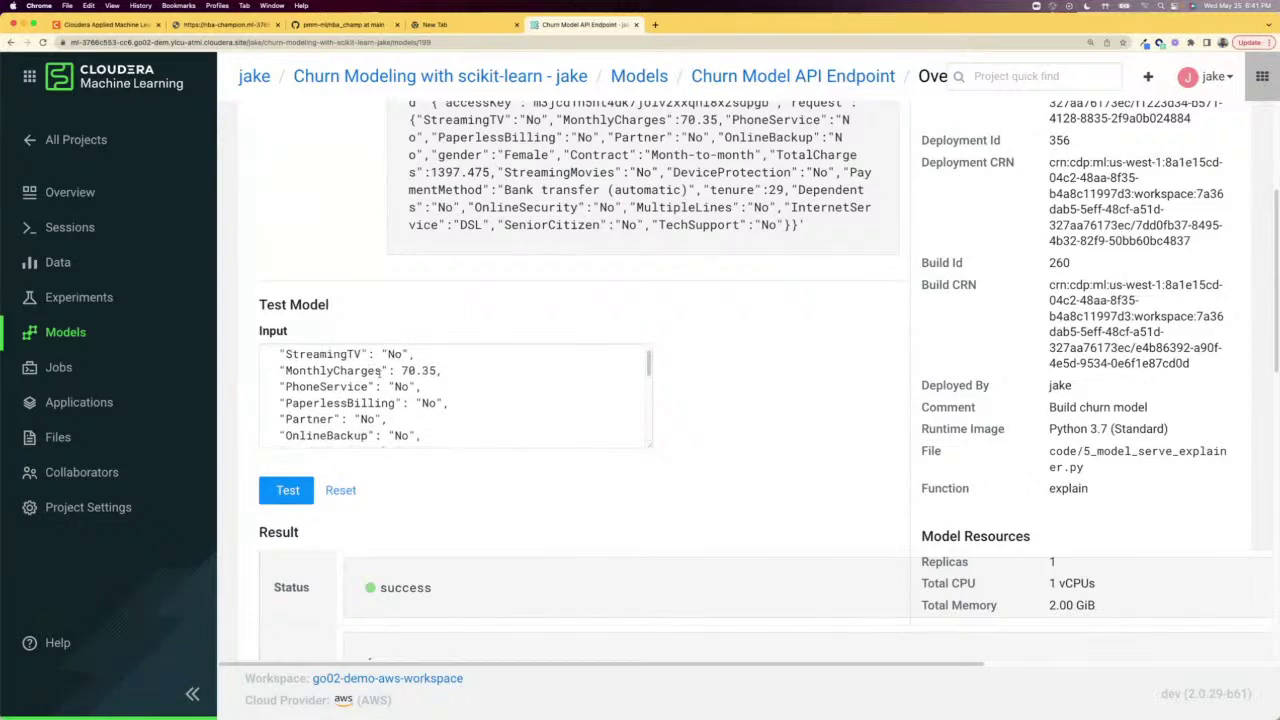
scroll(381, 372, "down", 4)
scroll(552, 460, "down", 1)
scroll(571, 466, "down", 5)
scroll(563, 458, "down", 2)
scroll(562, 458, "down", 10)
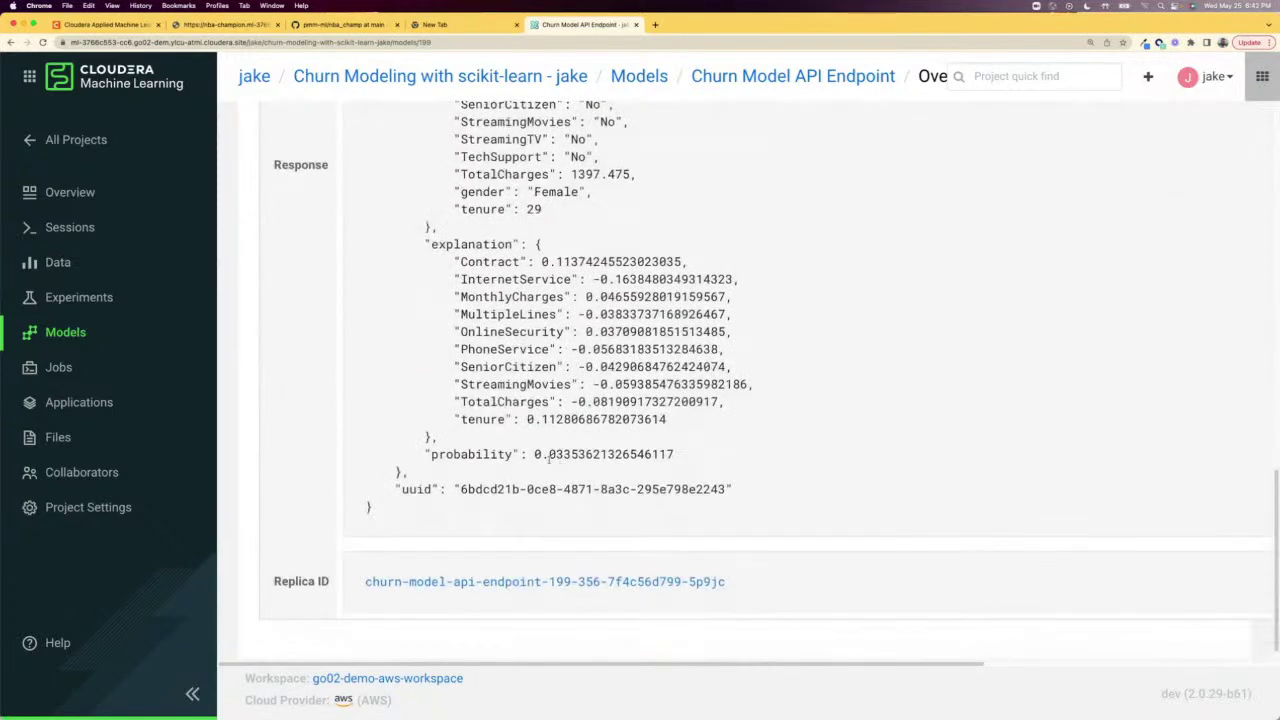
left_click_drag(548, 455, 564, 455)
scroll(553, 471, "up", 1)
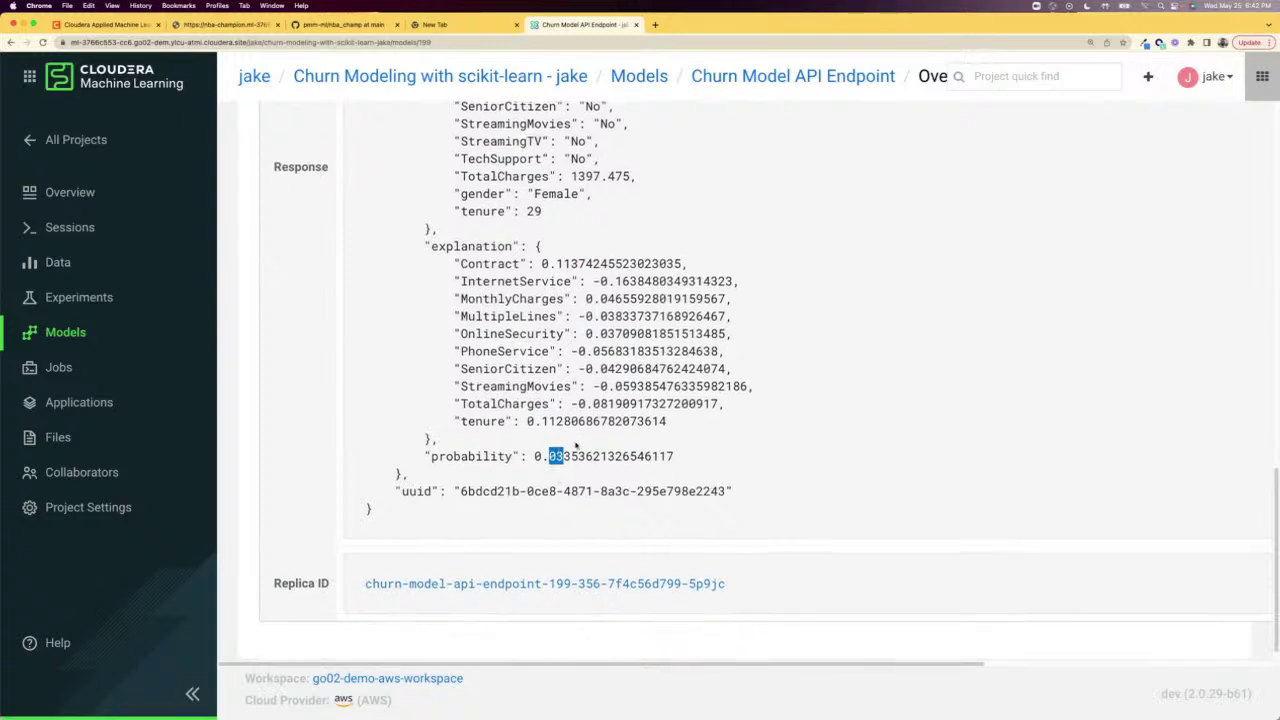
Step: View the endpoint's sample code in Python and in R
scroll(586, 439, "up", 10)
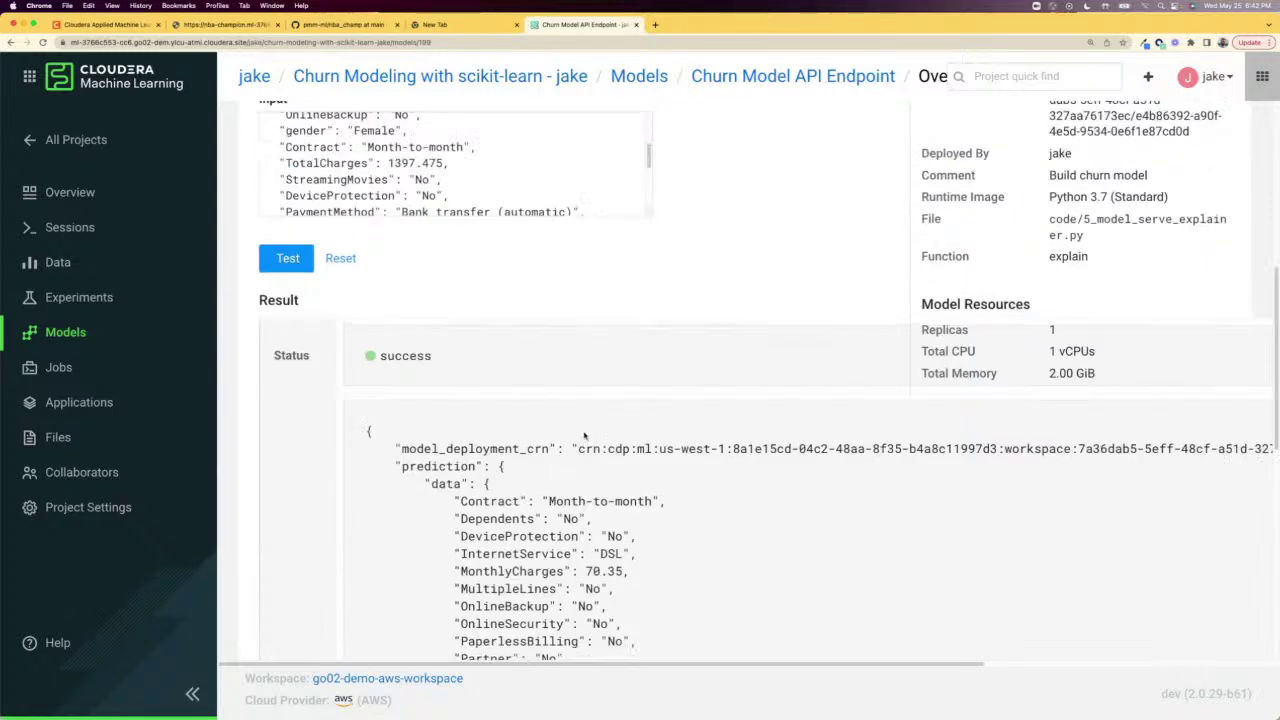
scroll(584, 436, "up", 5)
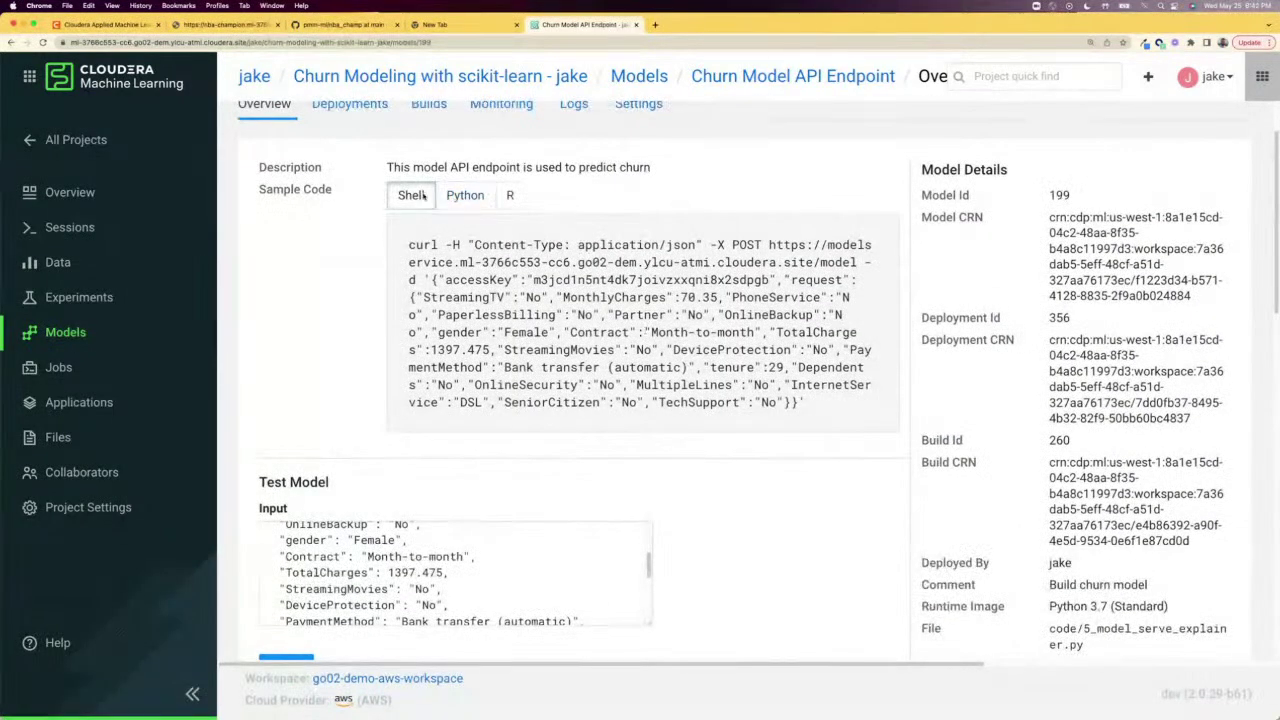
left_click(463, 196)
left_click(510, 195)
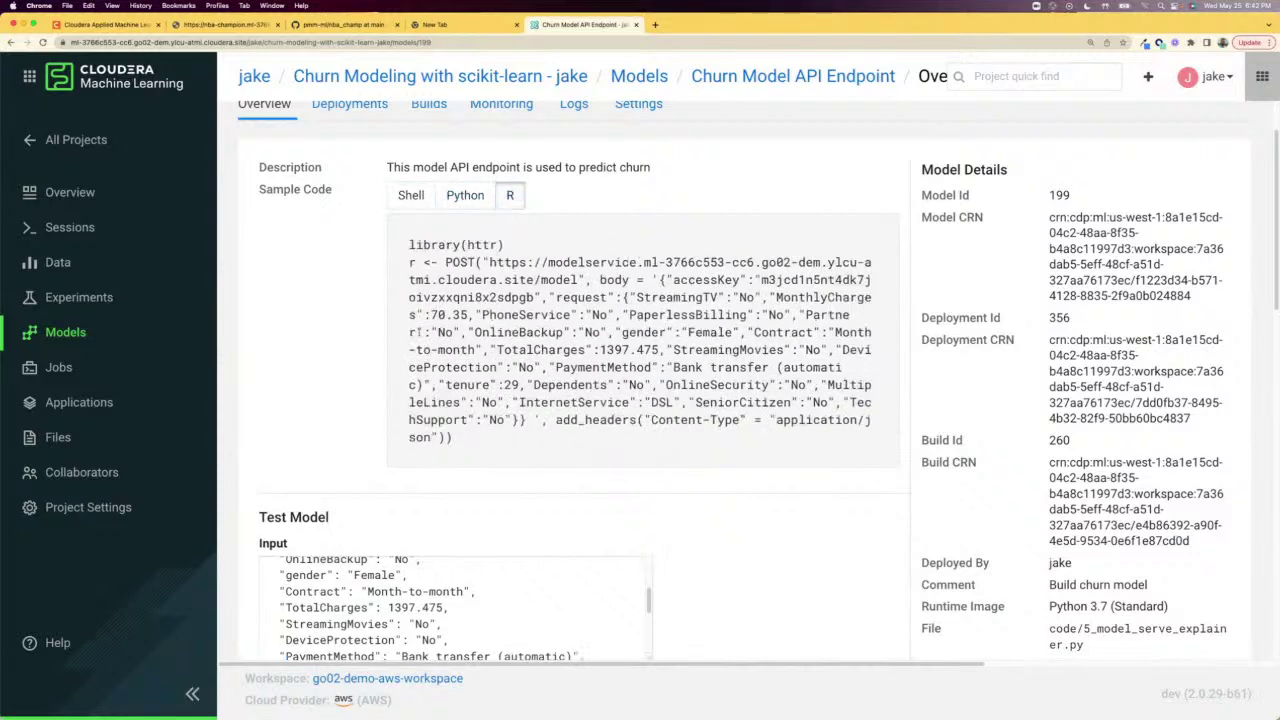
Step: Launch the project's Application to Serve Churn UI and enlarge the page to read the Refractor table
left_click(79, 402)
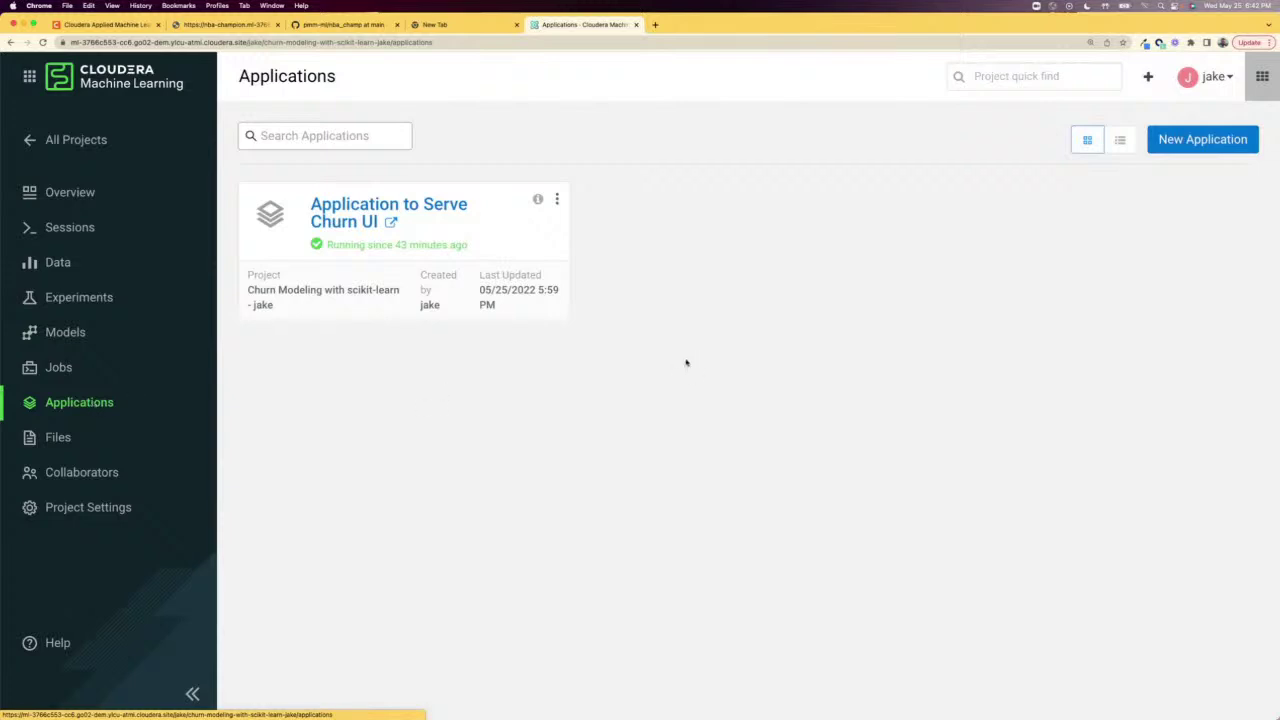
left_click(550, 248)
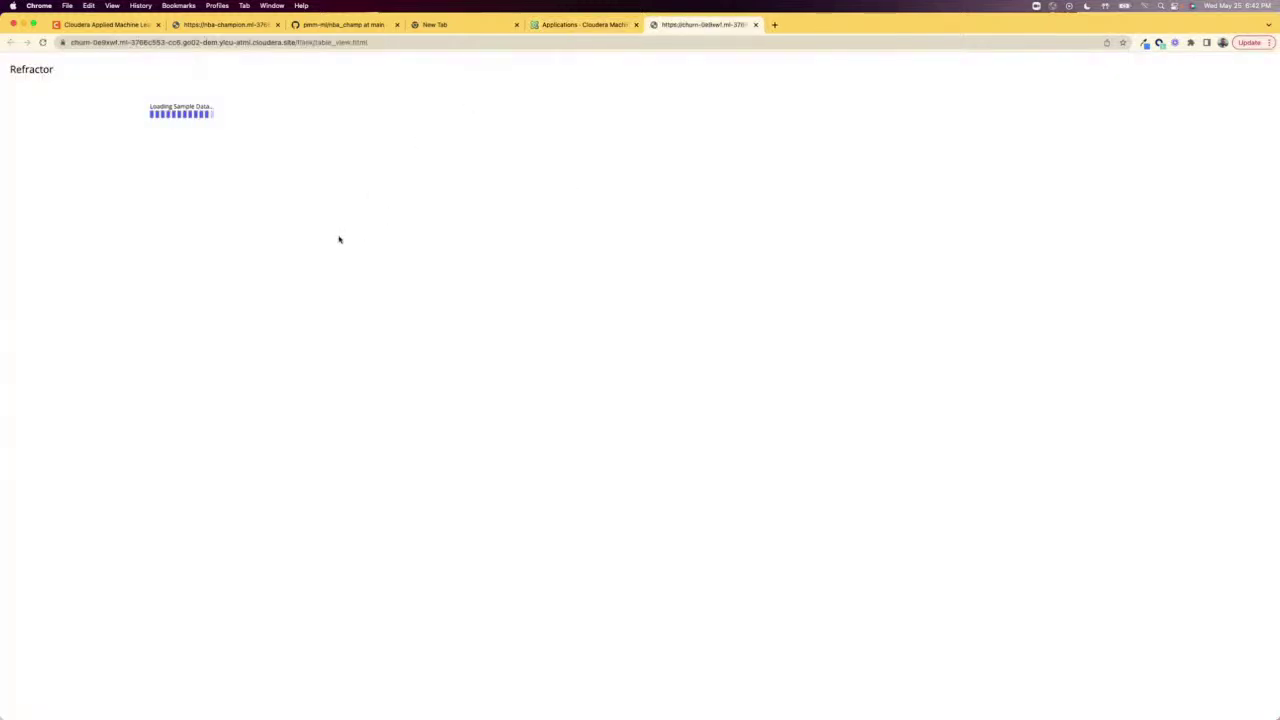
key("super+0")
key("super+plus")
key("super+plus")
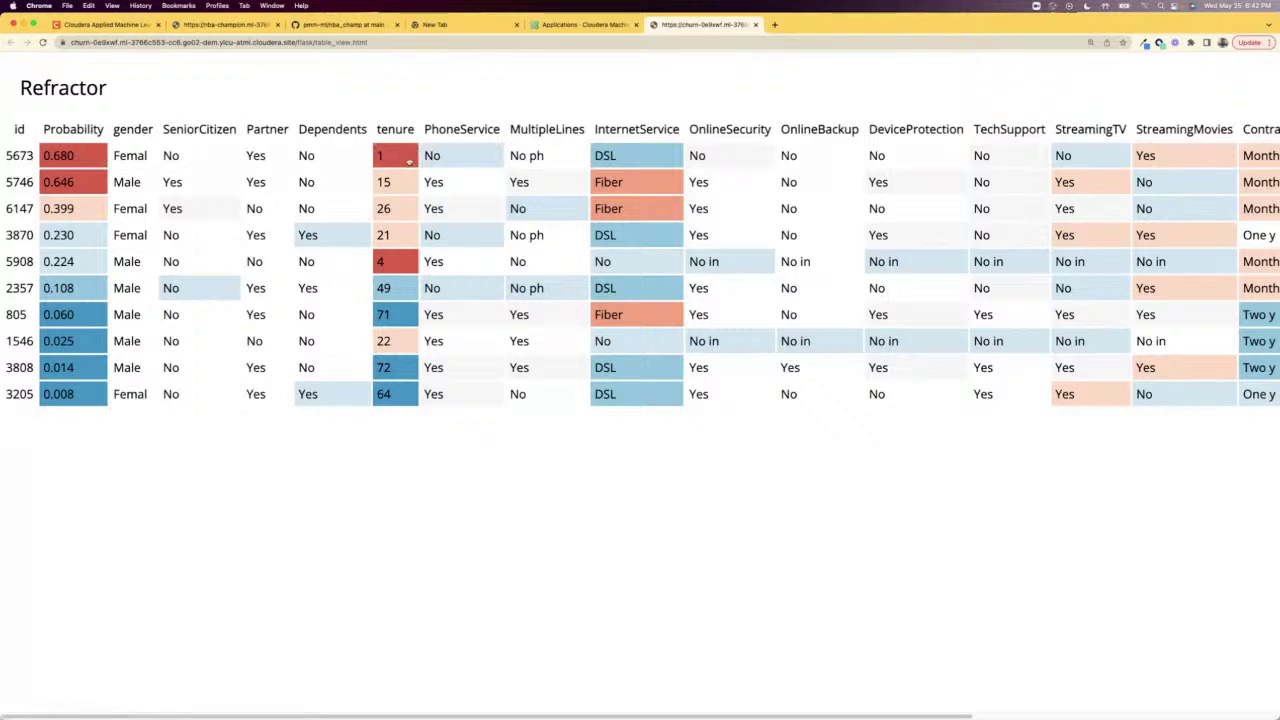
Step: Open the single prediction view for the first customer in the table and set the Contract to One year
left_click(88, 158)
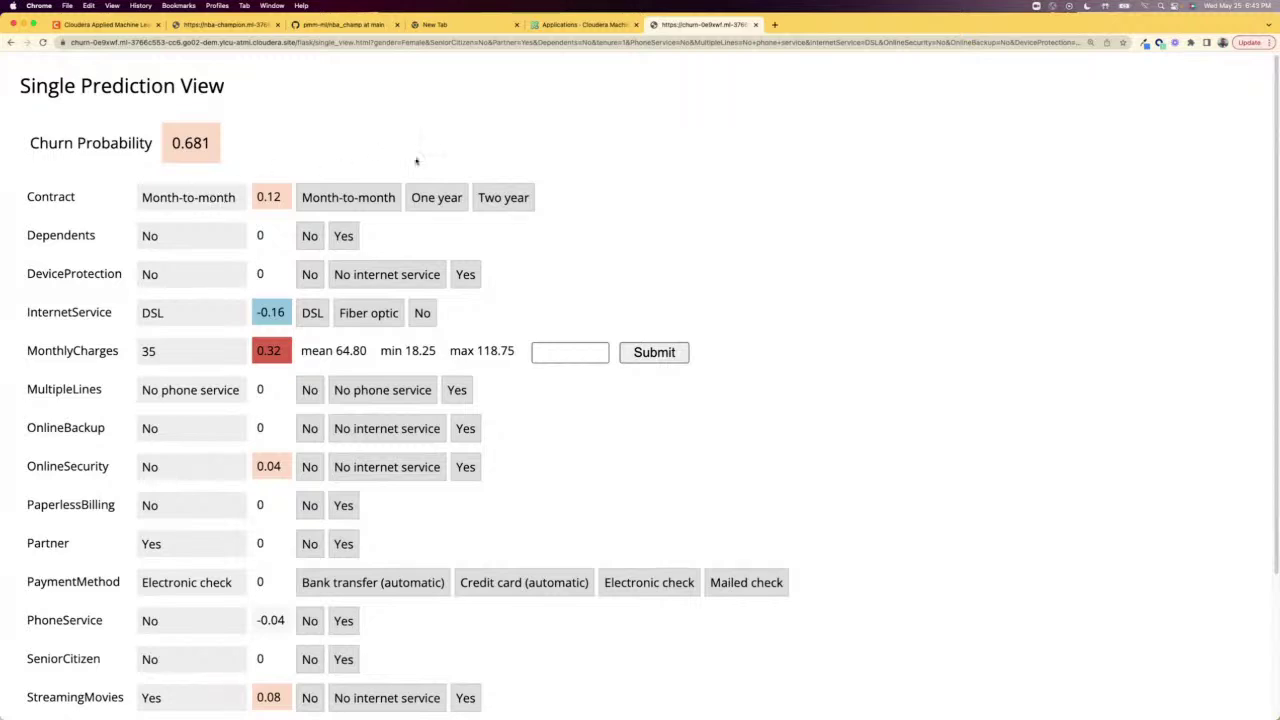
left_click(437, 197)
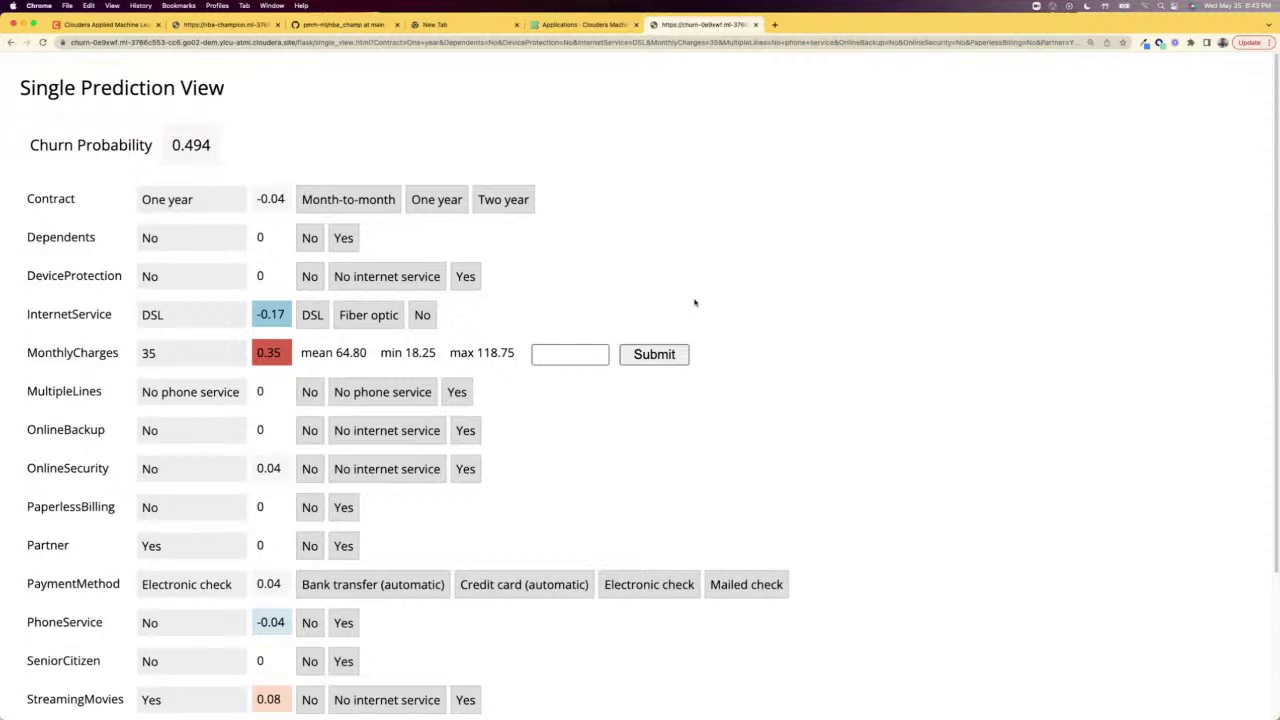
Step: Close the churn application and return to the workspace's project list to browse the projects
left_click(757, 24)
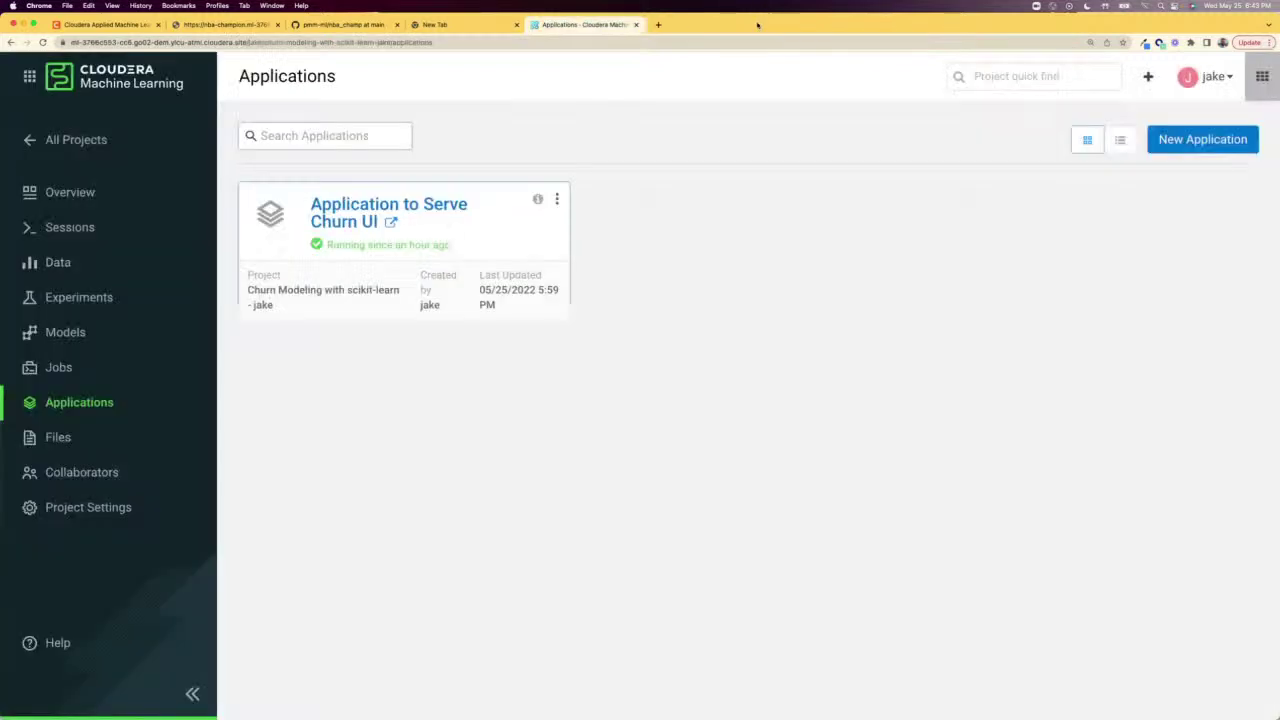
left_click(100, 140)
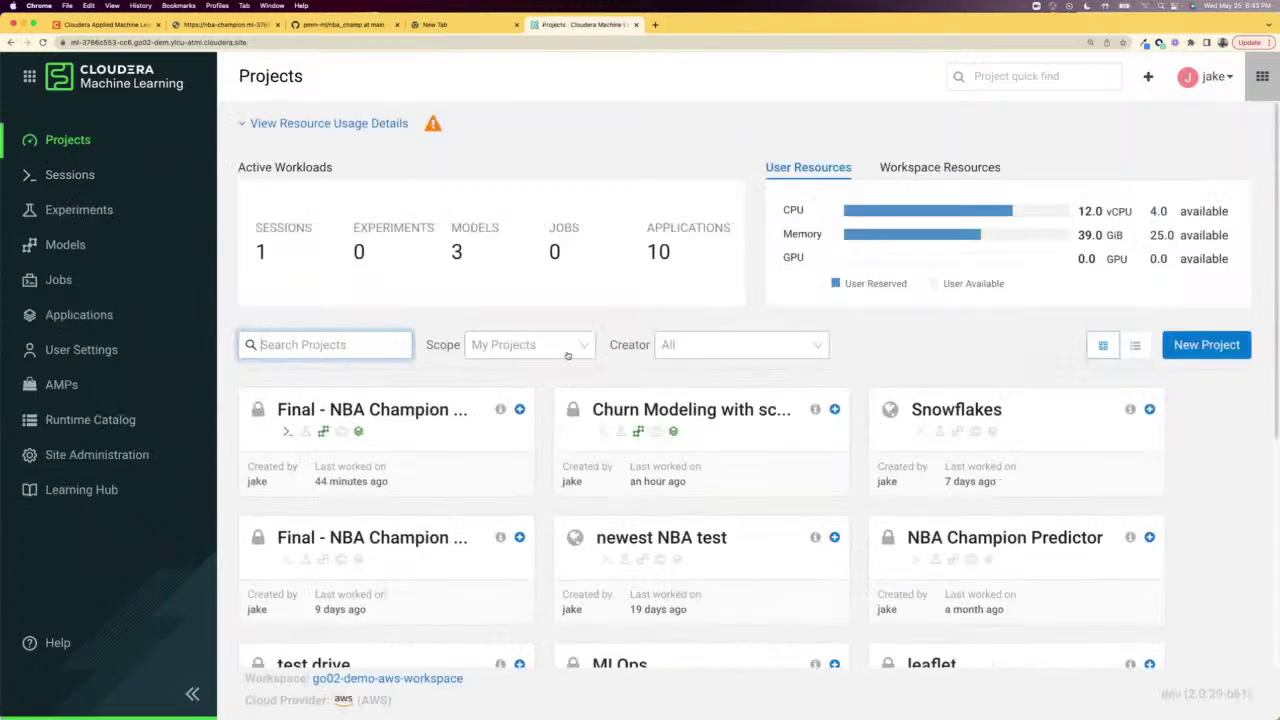
scroll(565, 360, "down", 2)
scroll(550, 358, "down", 1)
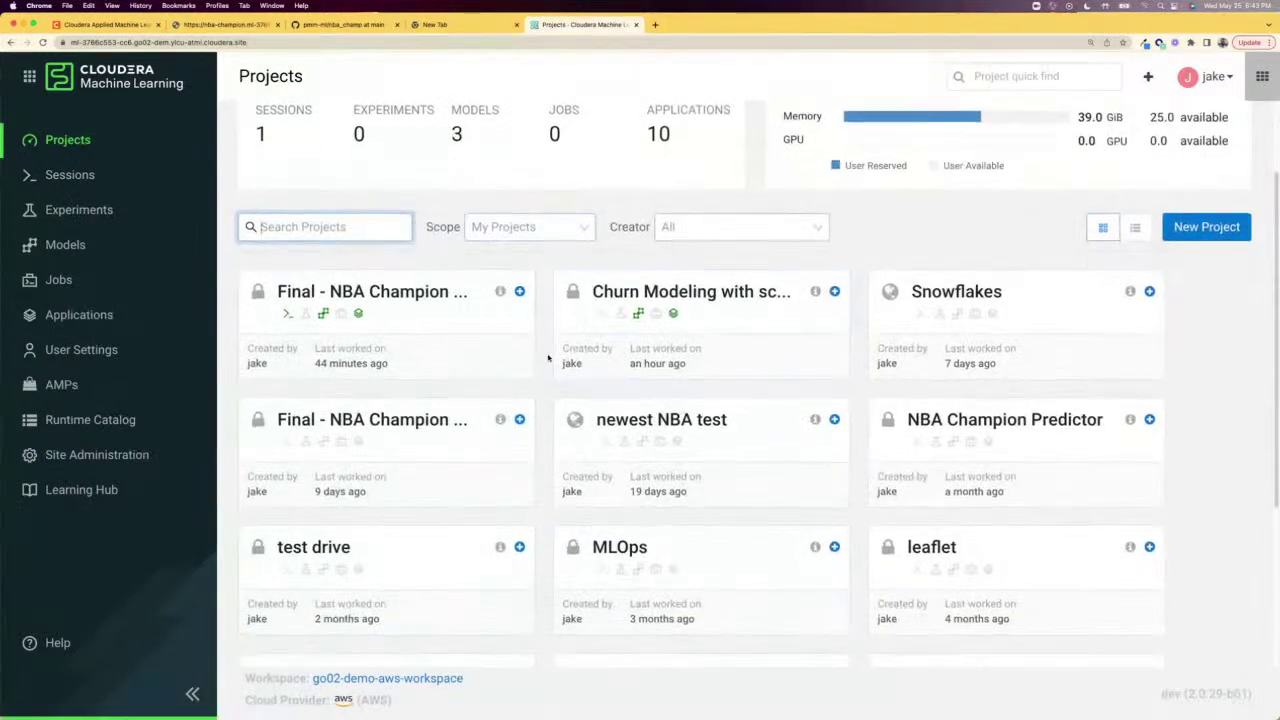
Step: Open the most recent Final - NBA Champion Predictor project and view 1_data_ingest.py from its code folder
scroll(548, 358, "up", 1)
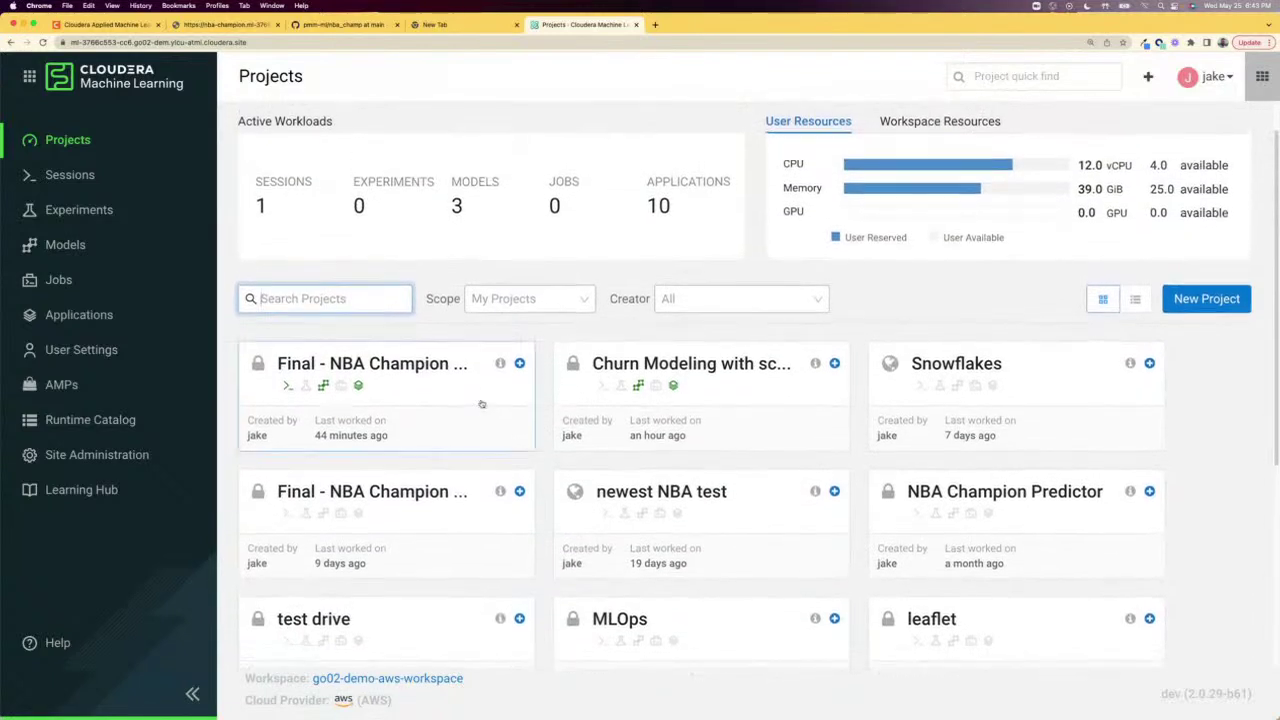
left_click(483, 403)
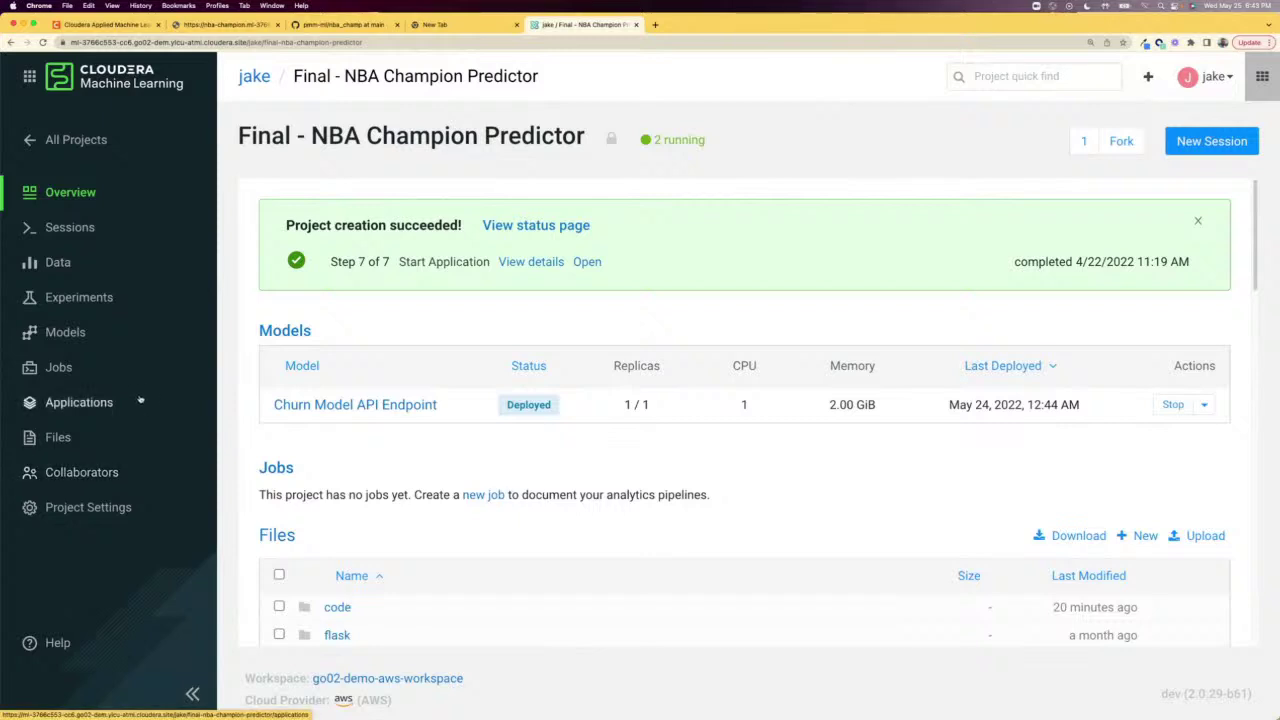
left_click(89, 437)
left_click(332, 230)
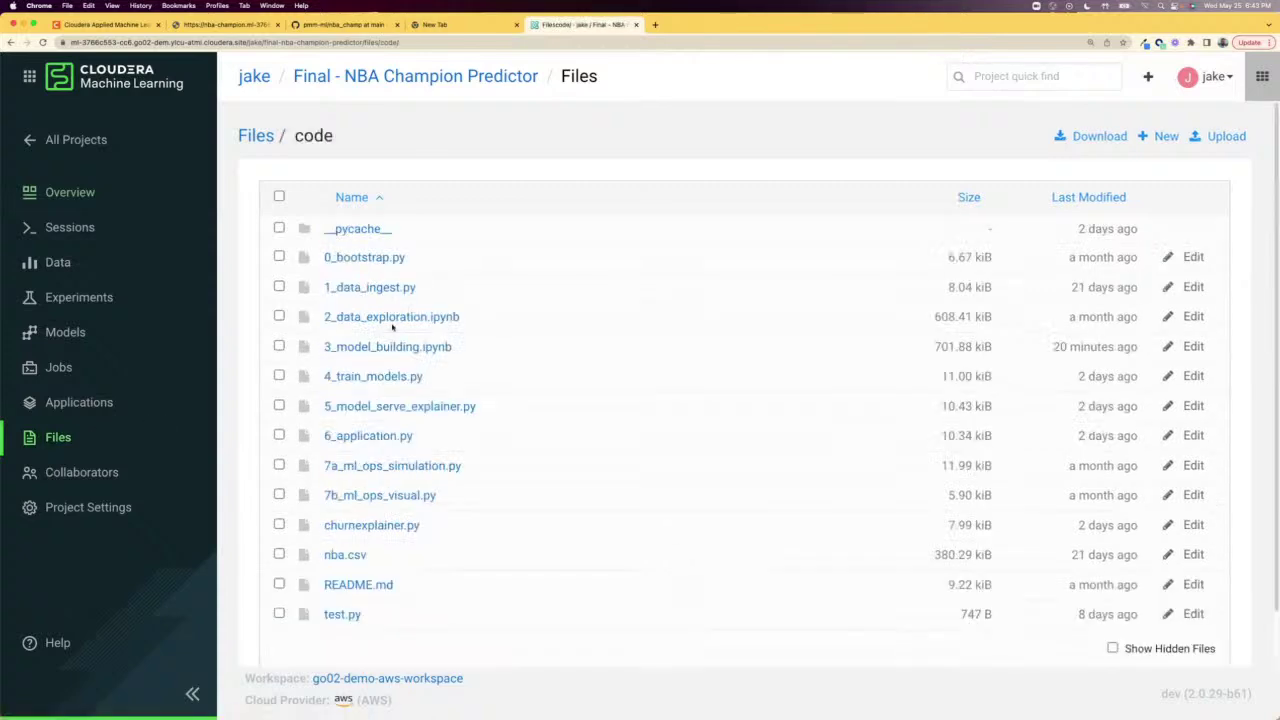
left_click(355, 288)
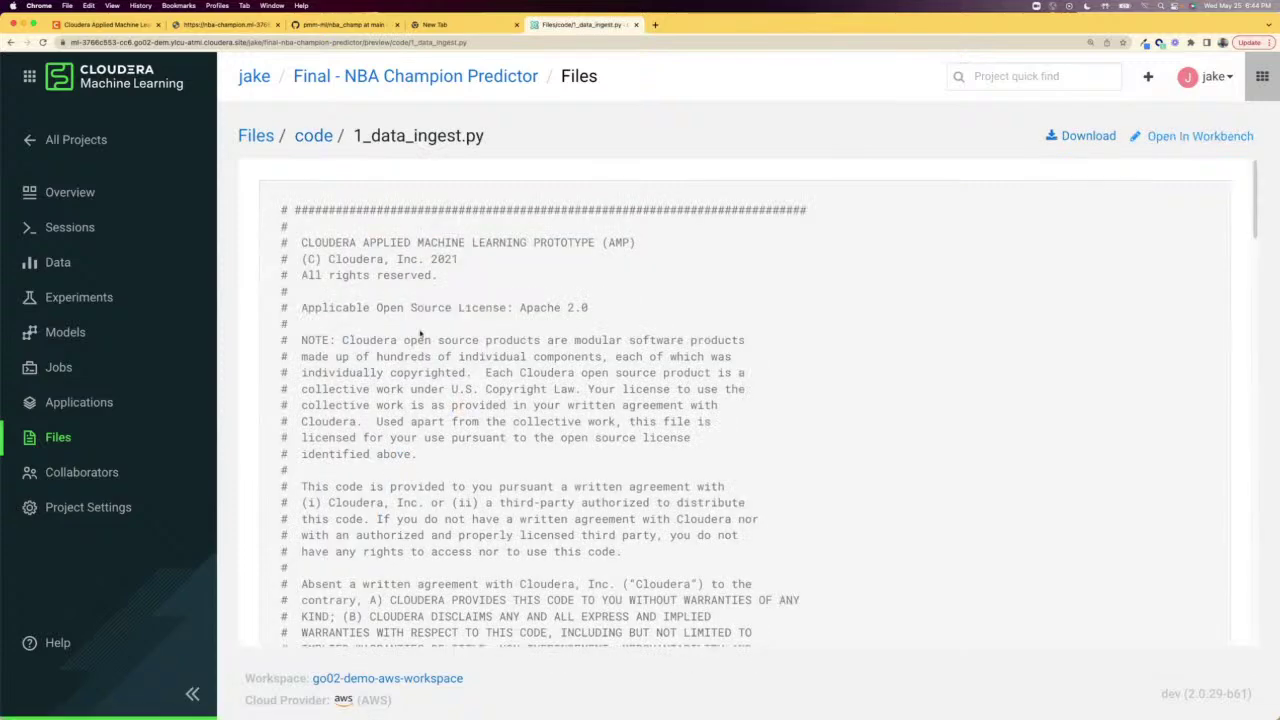
Step: Read 1_data_ingest.py from the data access notes through the imports to the loop that pulls team stats for each season
scroll(423, 432, "down", 10)
scroll(423, 432, "down", 10)
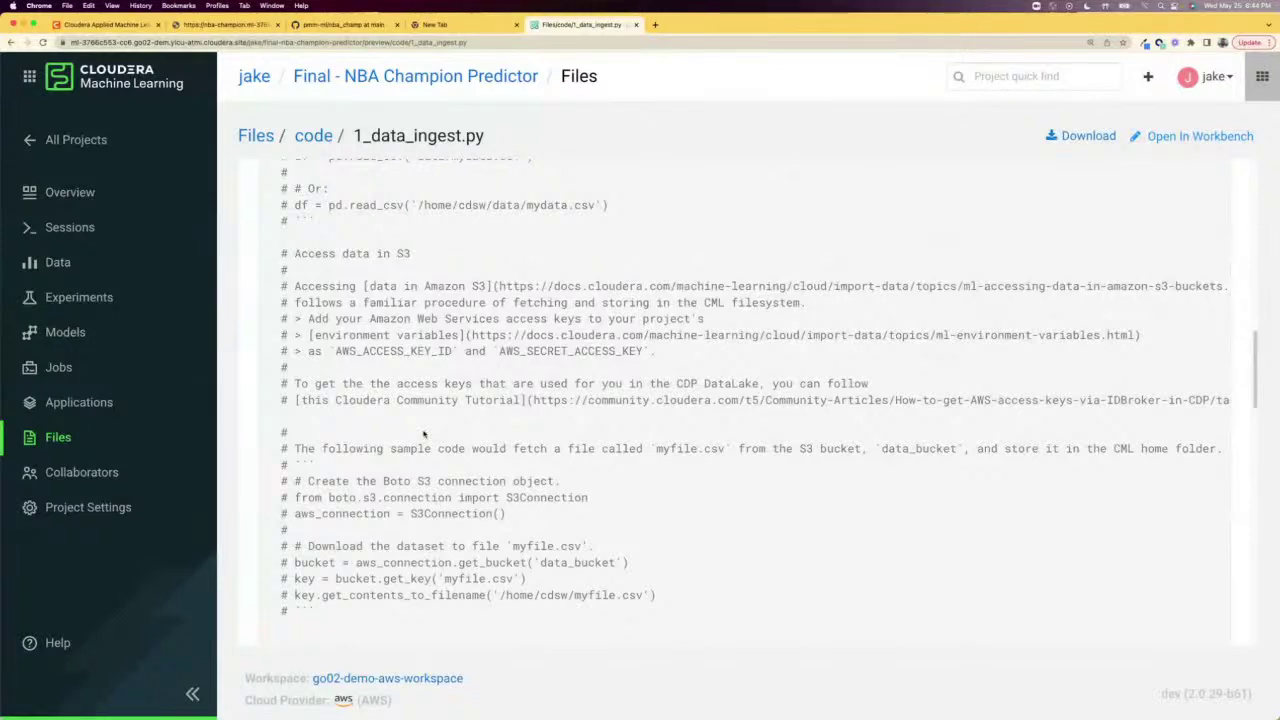
scroll(423, 432, "down", 15)
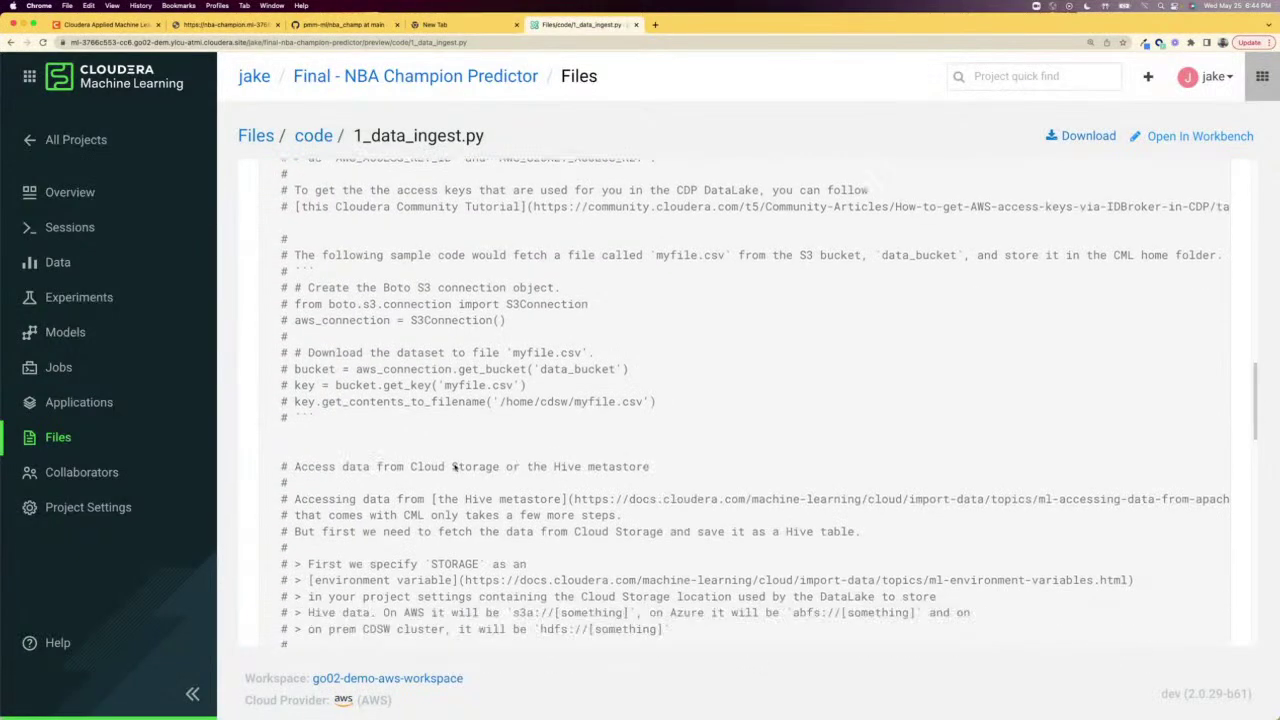
scroll(455, 466, "down", 1)
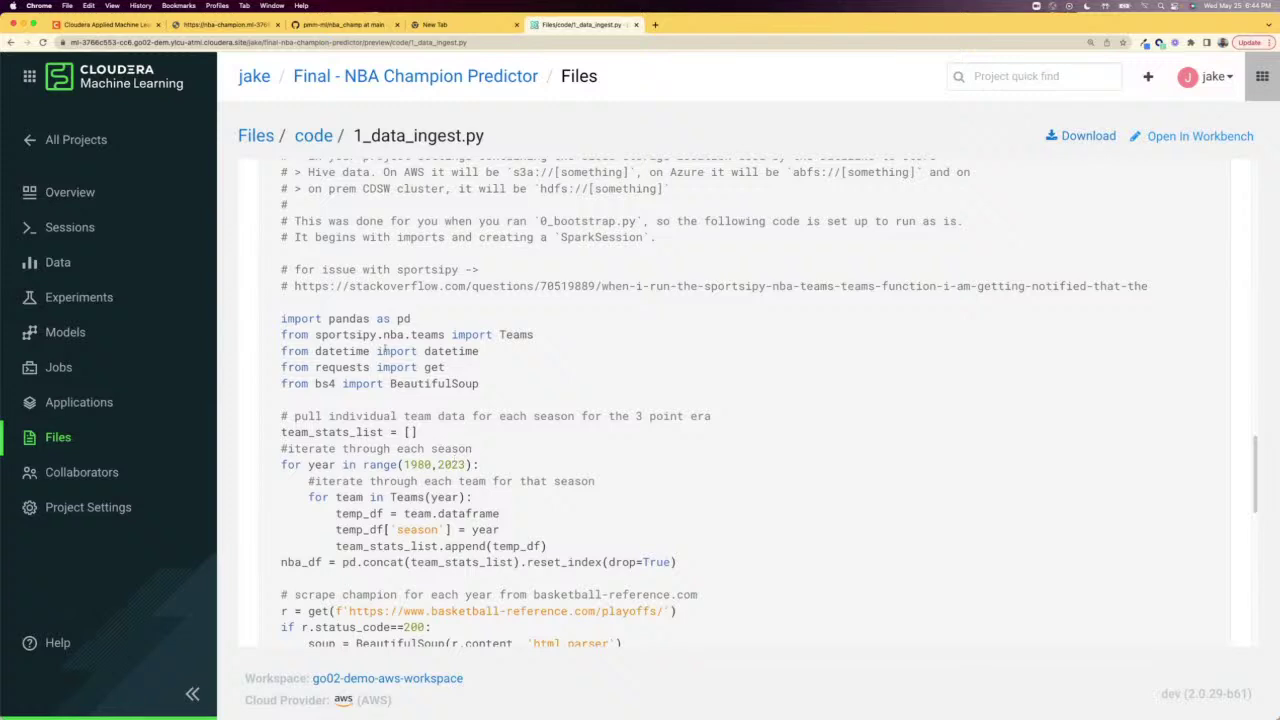
scroll(372, 460, "down", 2)
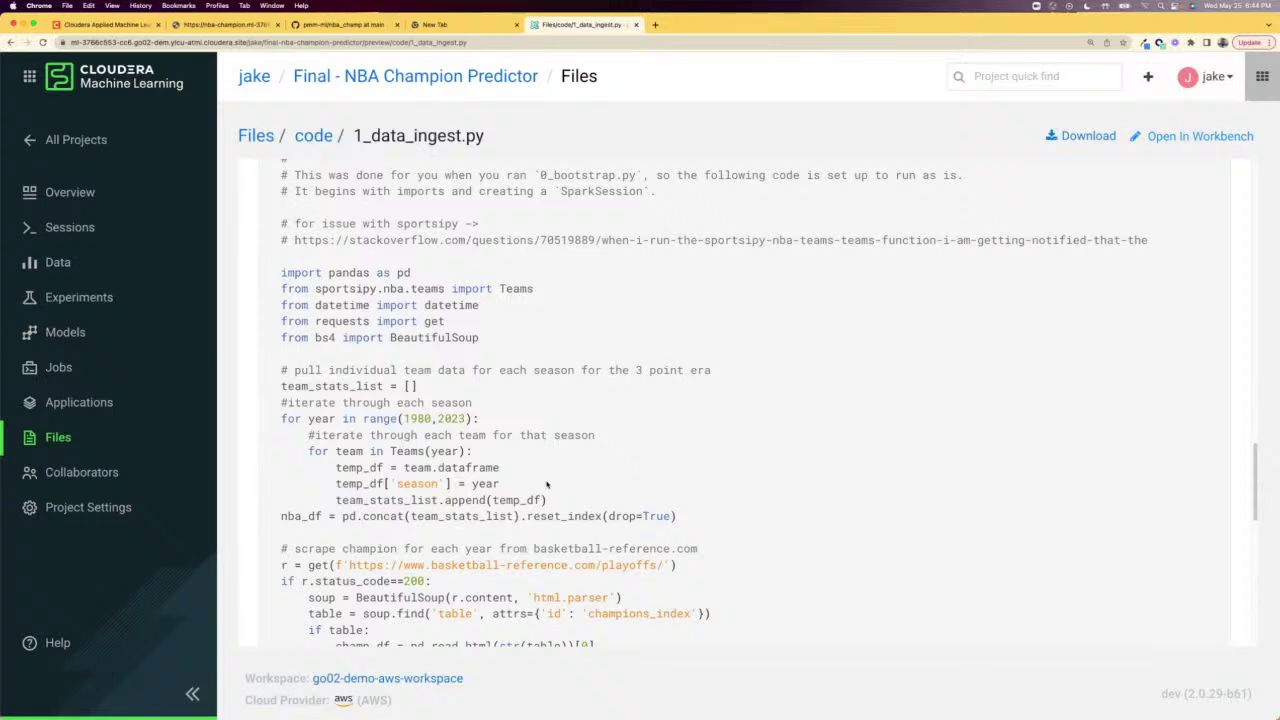
scroll(366, 453, "down", 2)
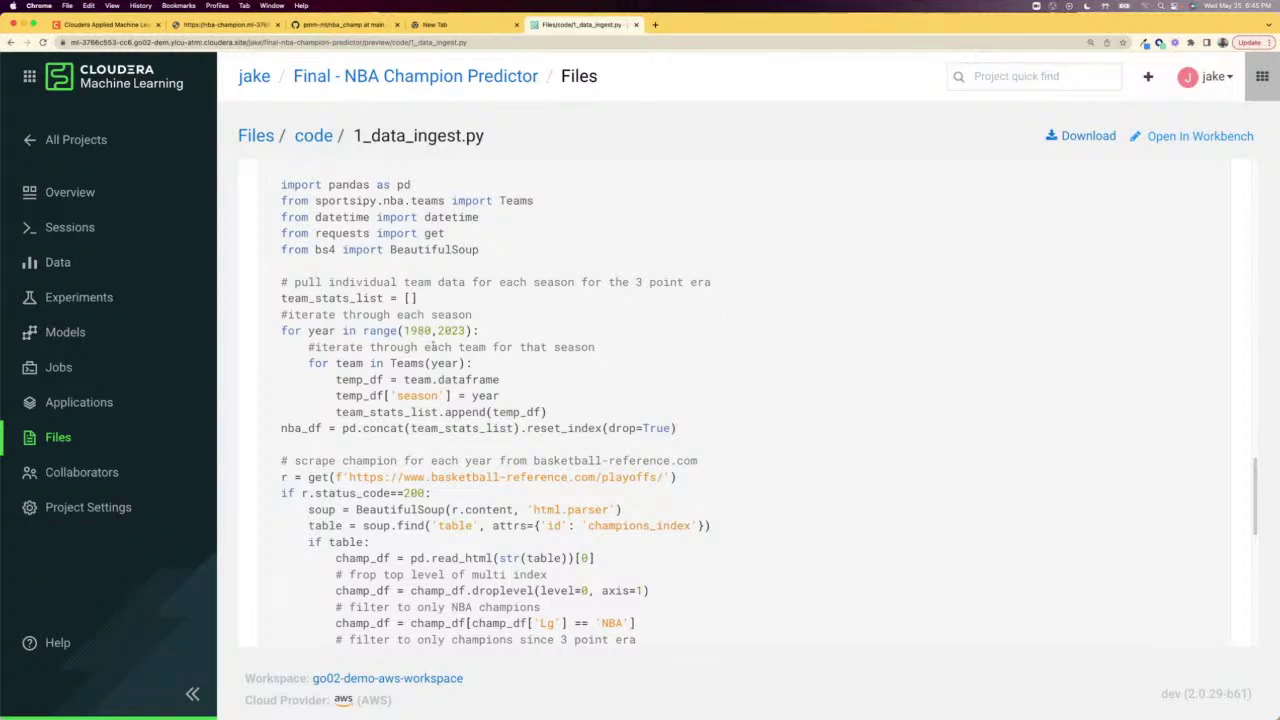
Step: Examine the script's BeautifulSoup scraping of champions, highlighting that call, and the code that merges the dataframes and saves the CSV
scroll(430, 350, "down", 3)
scroll(452, 378, "up", 1)
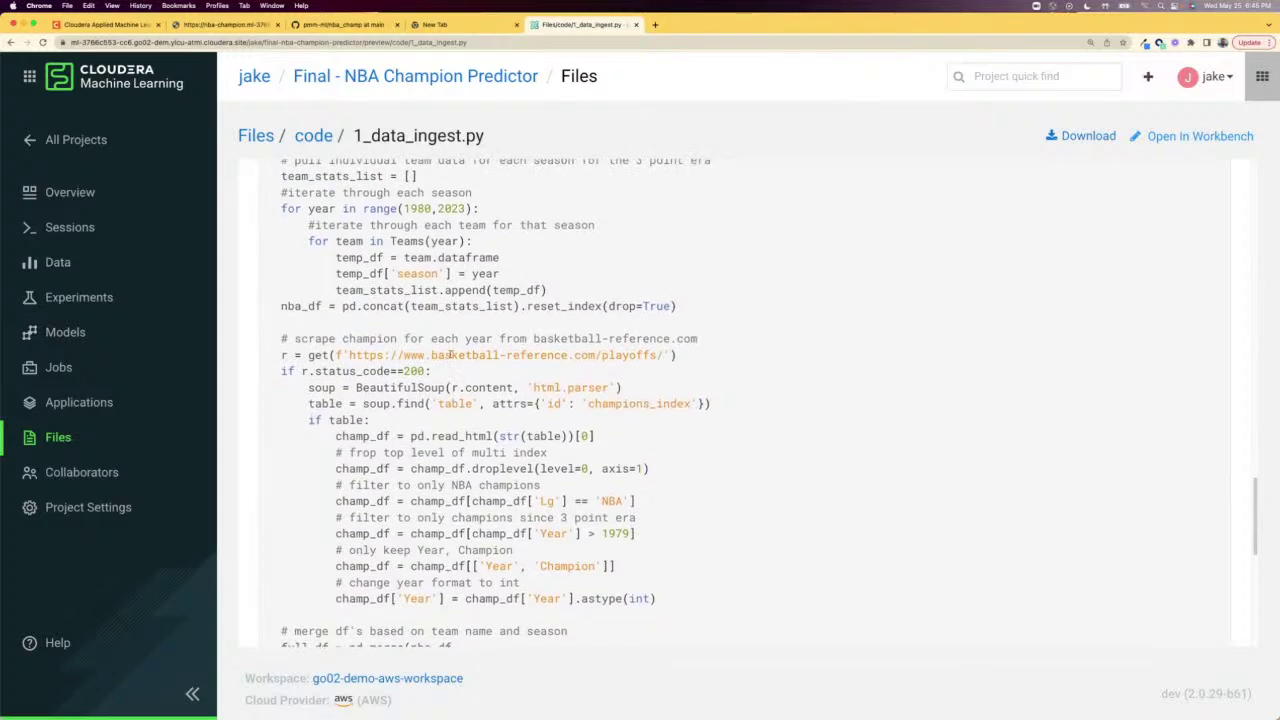
double_click(427, 388)
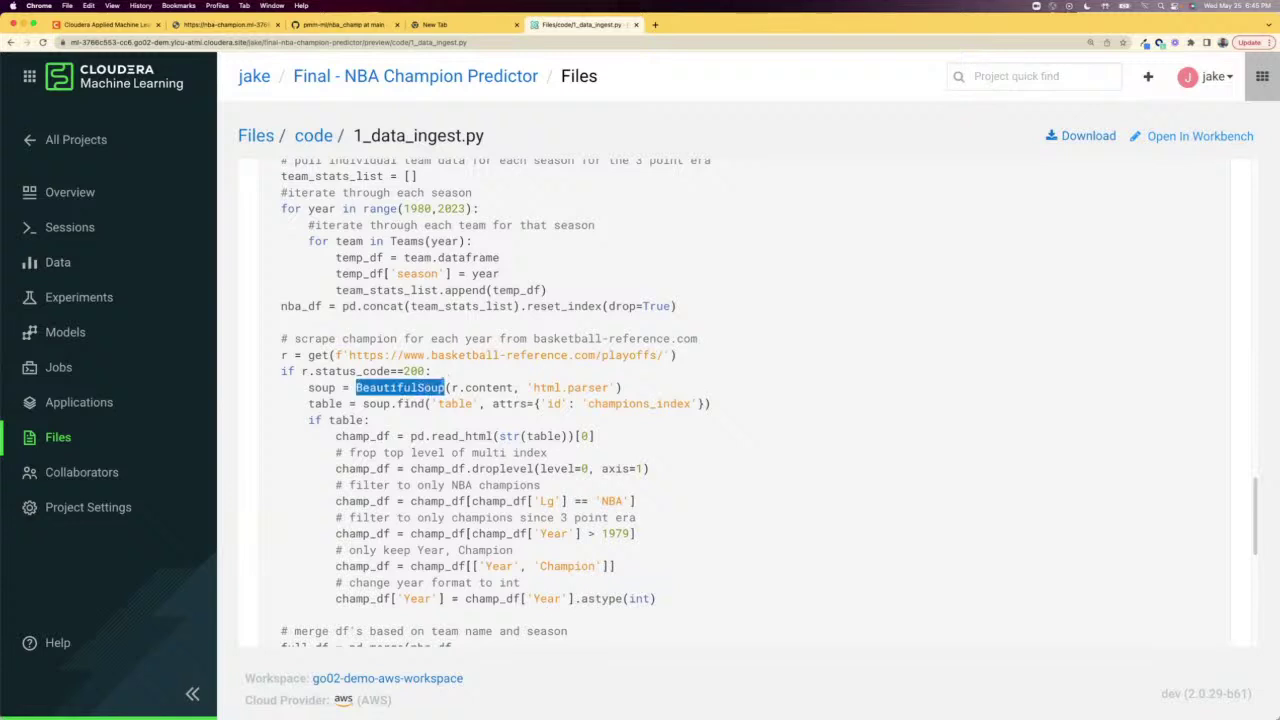
left_click(773, 361)
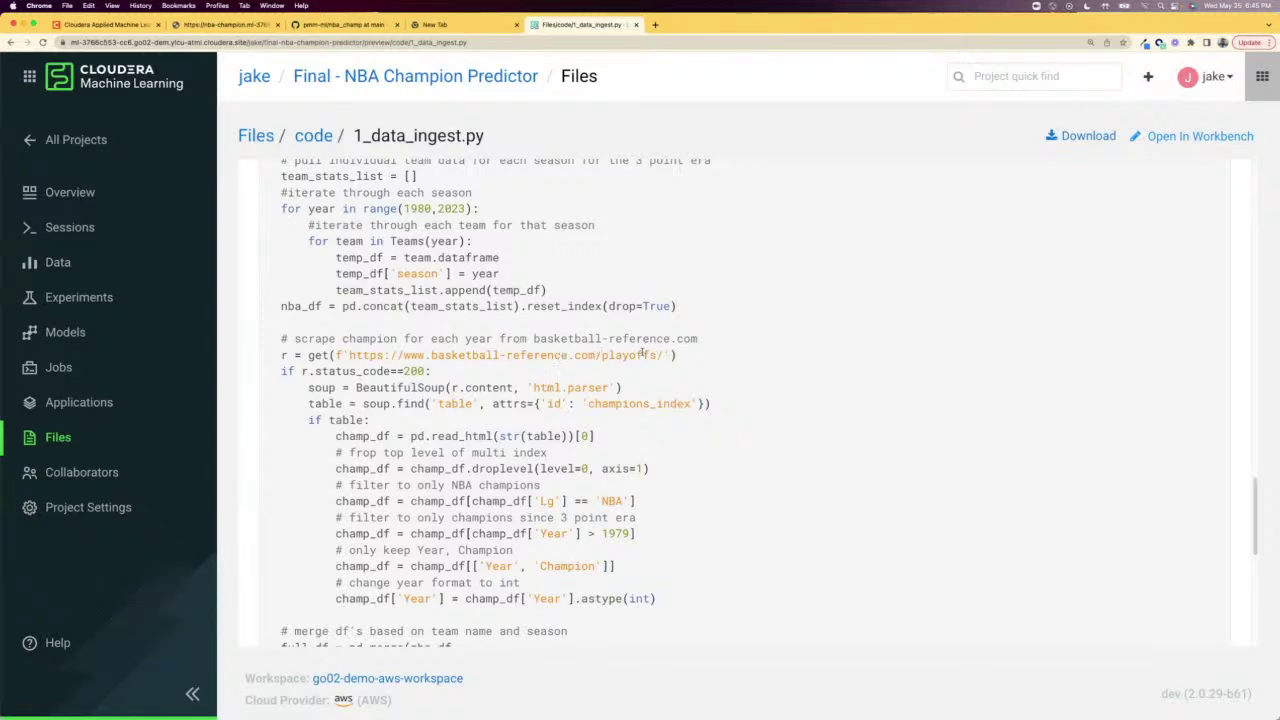
scroll(622, 510, "down", 1)
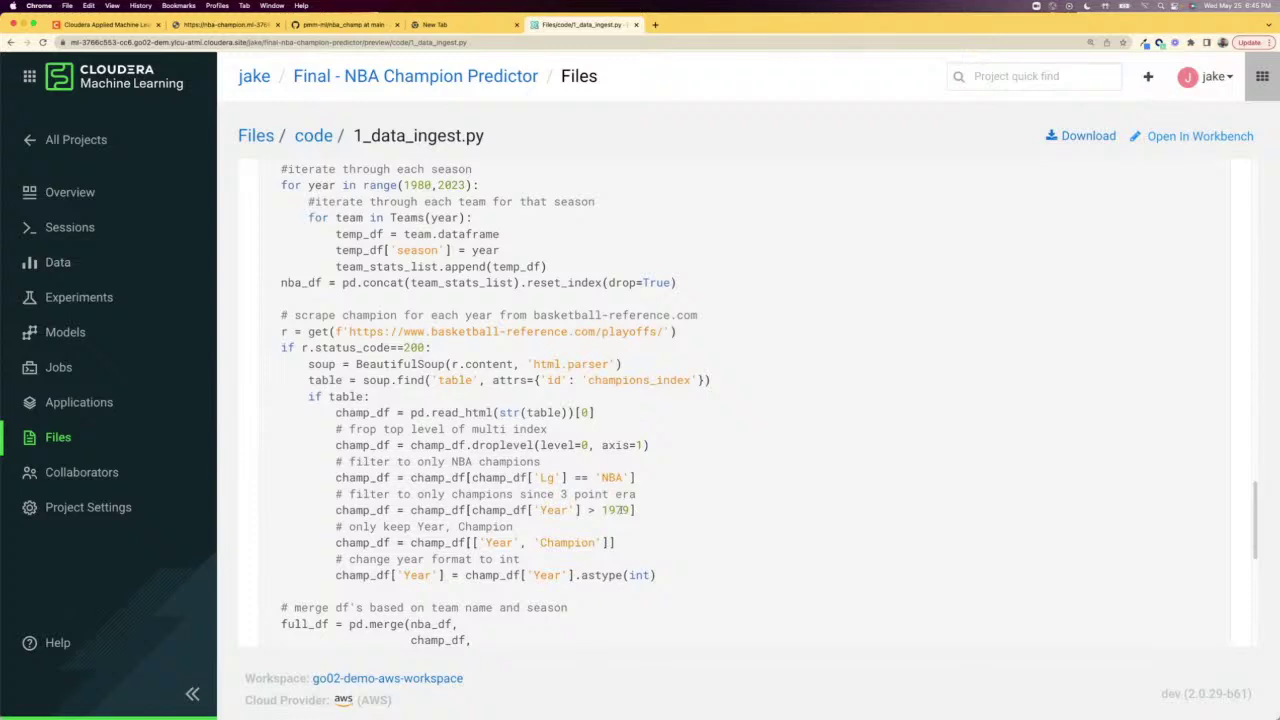
scroll(612, 522, "down", 5)
scroll(612, 523, "down", 3)
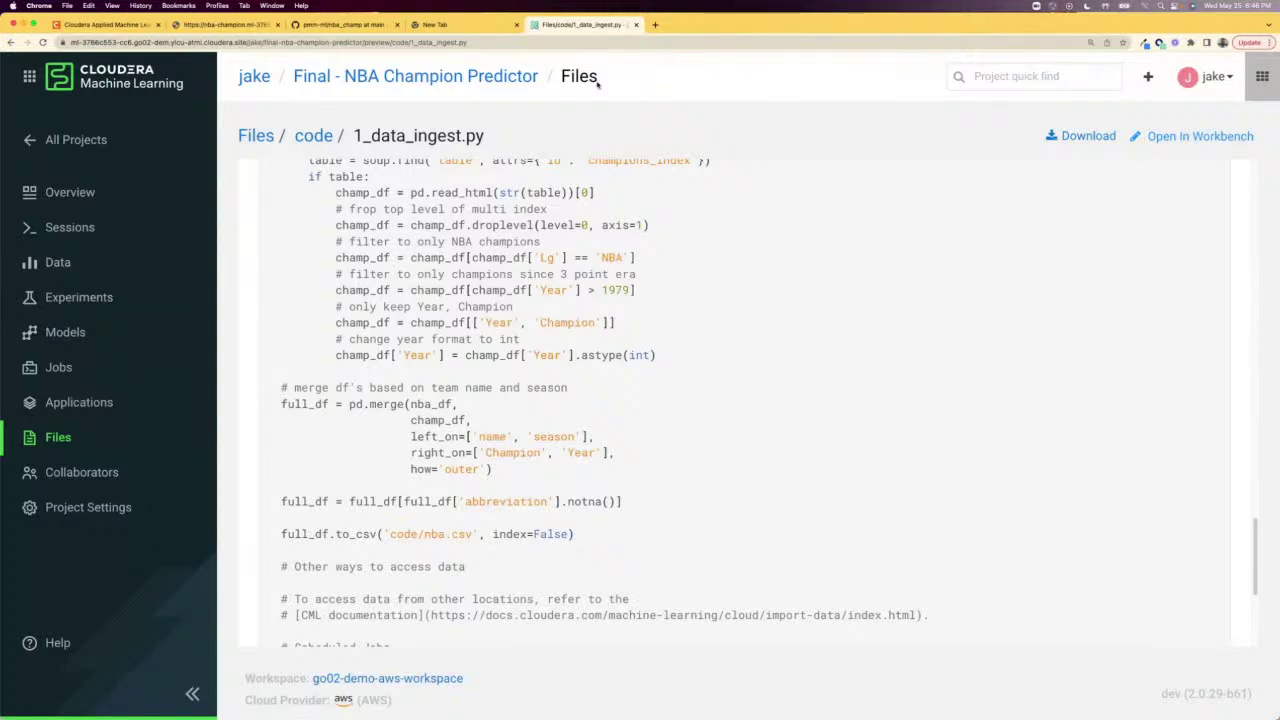
Step: Return to the Final - NBA Champion Predictor project through the project list and open its running nba session
left_click(111, 140)
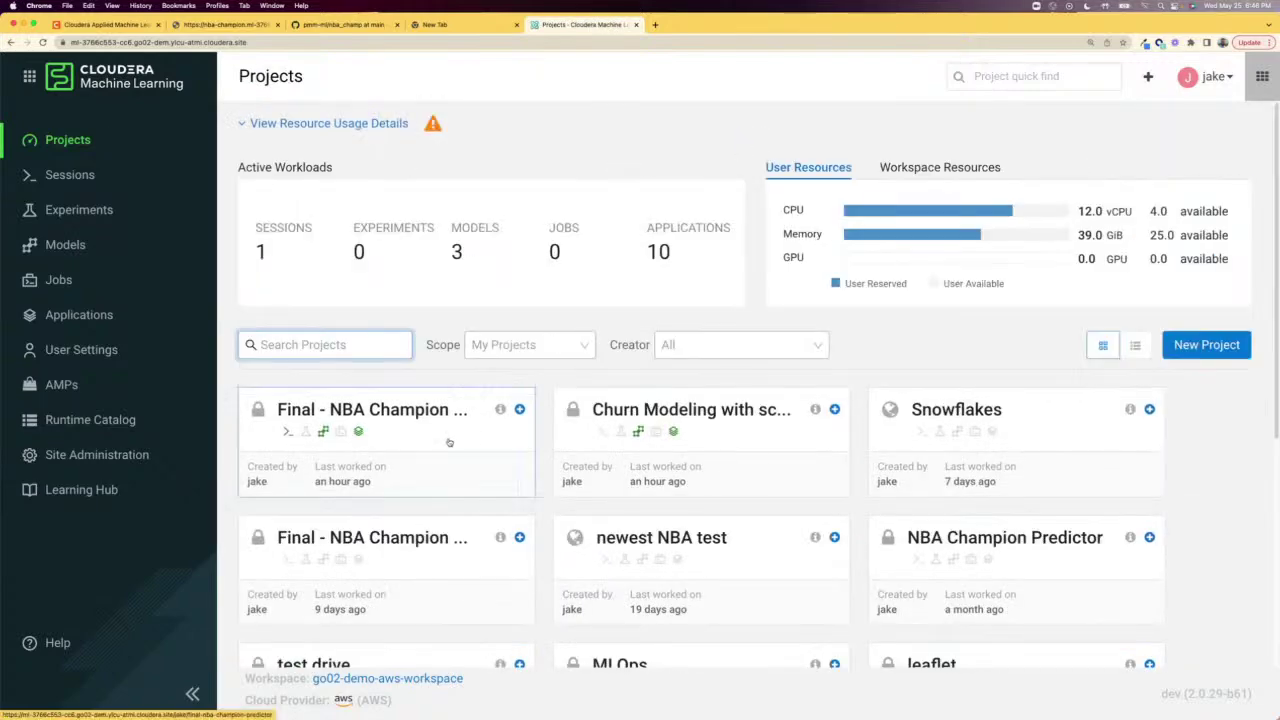
left_click(459, 433)
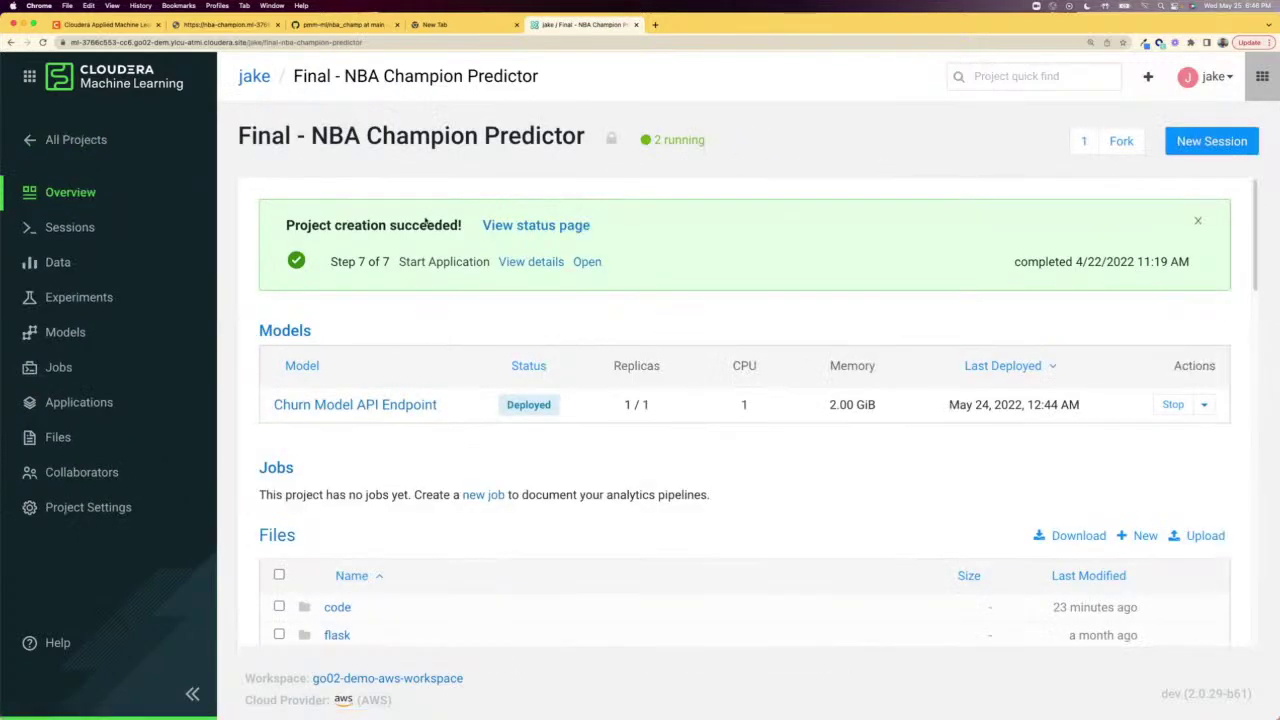
left_click(70, 227)
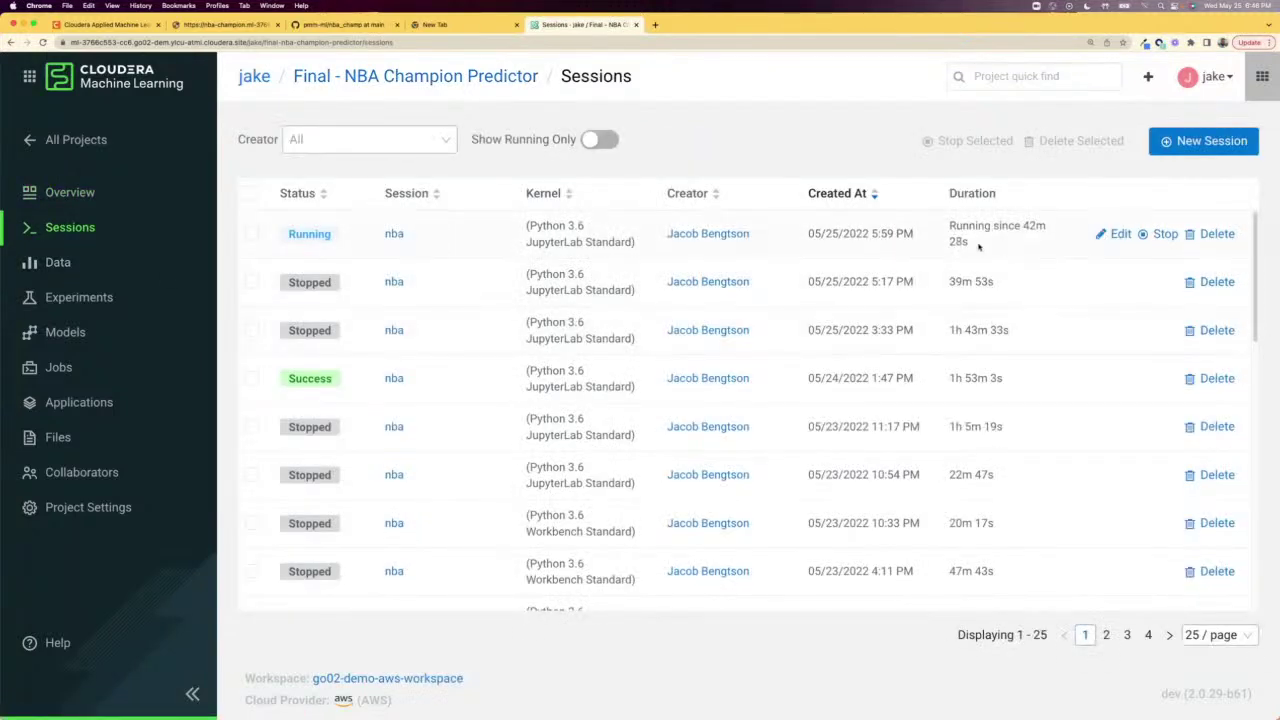
left_click(392, 235)
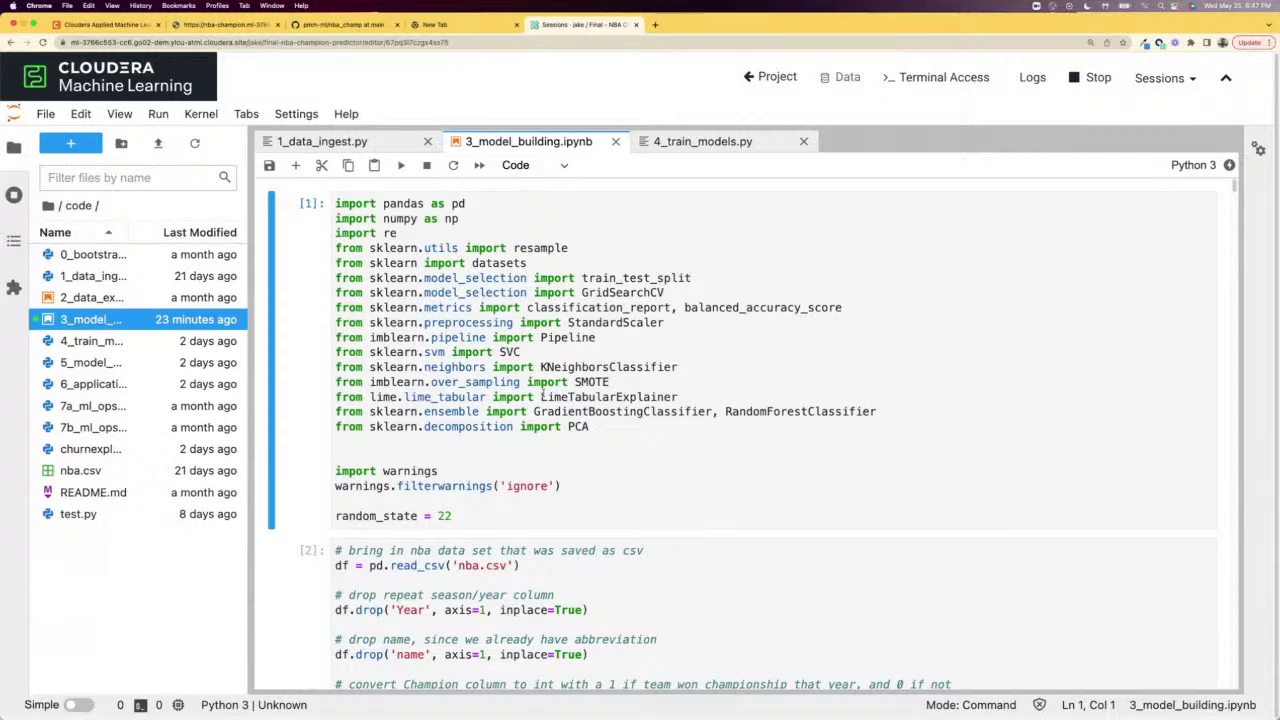
Step: Look over the library imports in the first cell of the 3_model_building.ipynb notebook
scroll(543, 396, "down", 5)
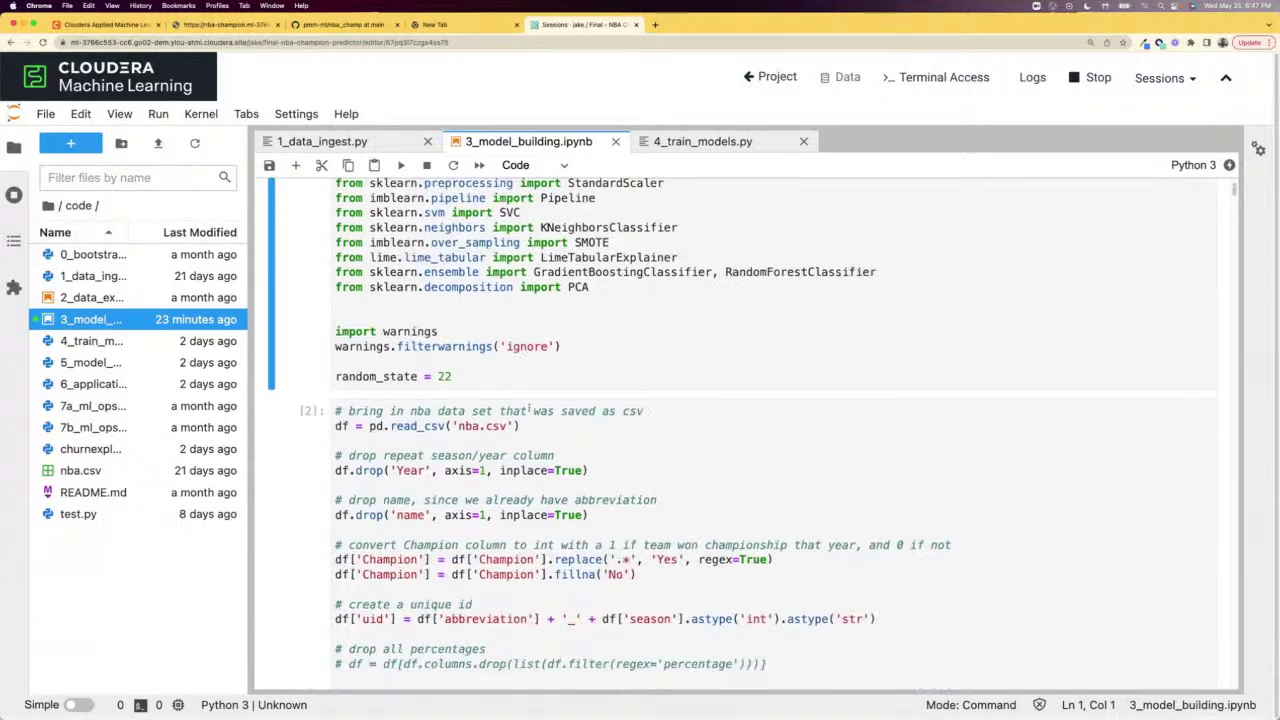
scroll(522, 432, "up", 3)
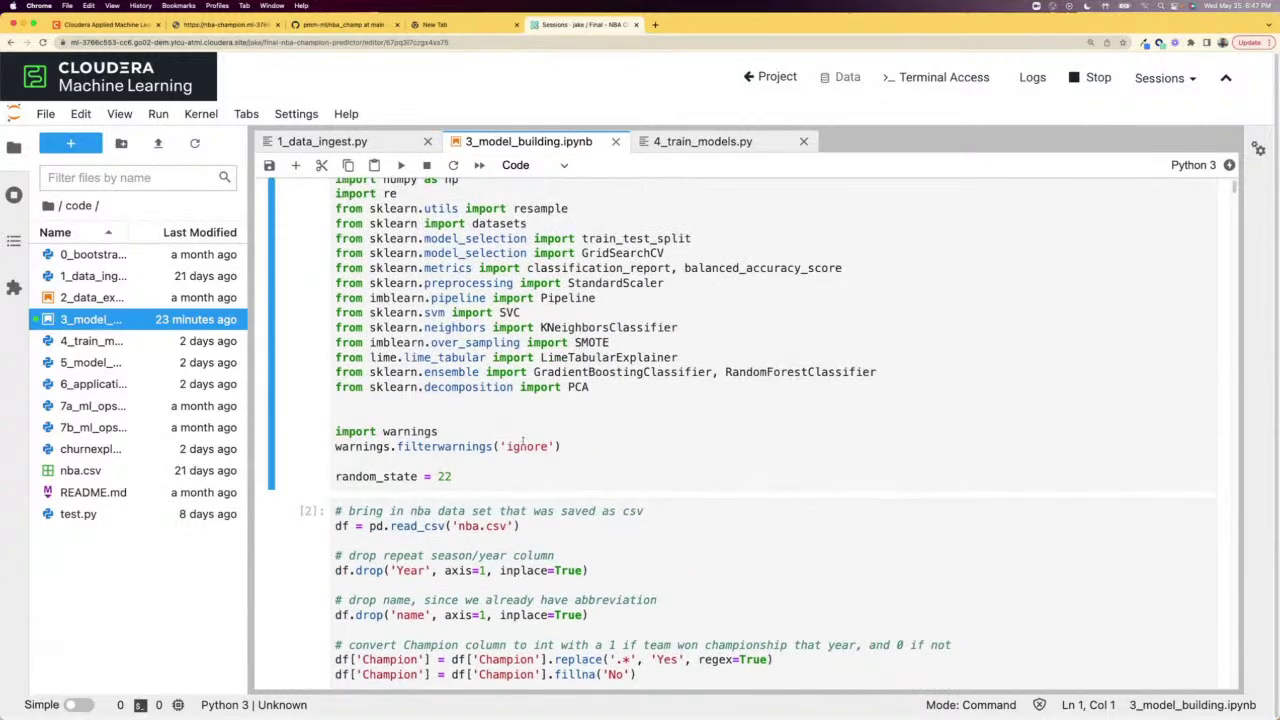
scroll(522, 440, "down", 8)
scroll(522, 449, "up", 6)
scroll(522, 448, "down", 2)
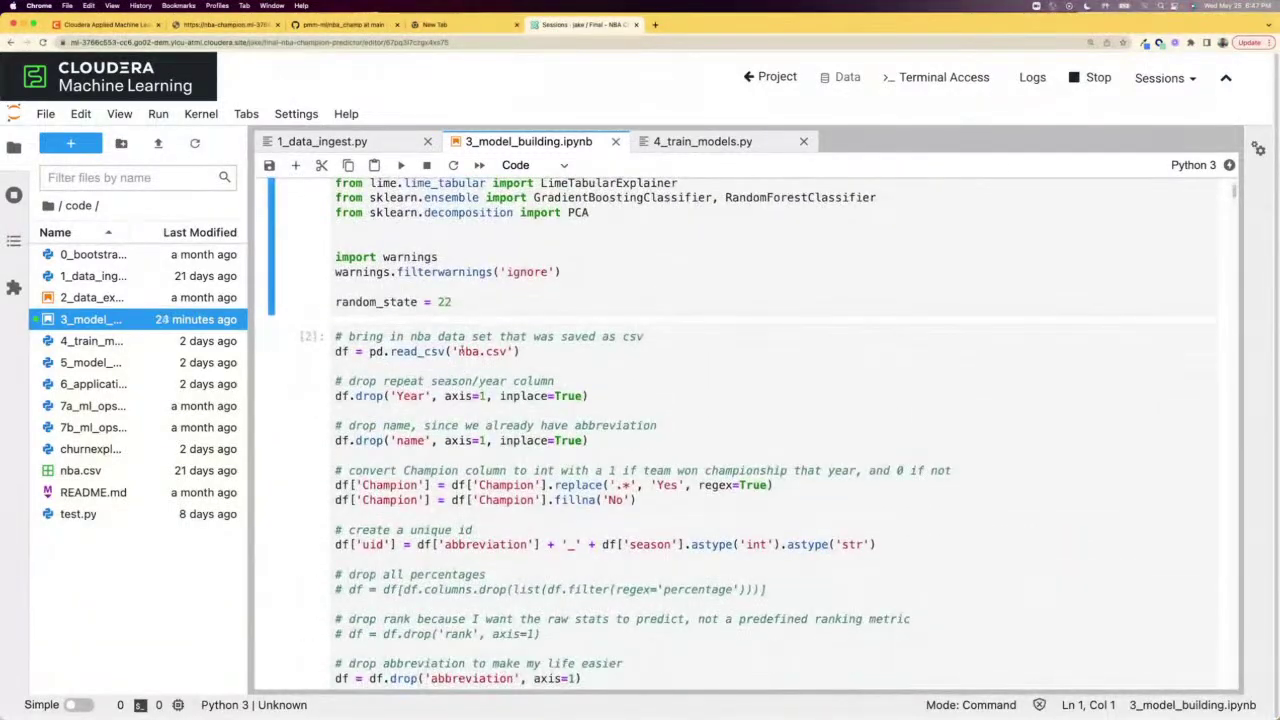
Step: Examine the notebook's data preparation cell, from reading nba.csv and dropping the Year column to scaling stats by games played
left_click(480, 351)
scroll(498, 375, "down", 1)
scroll(498, 375, "down", 2)
scroll(498, 375, "down", 2)
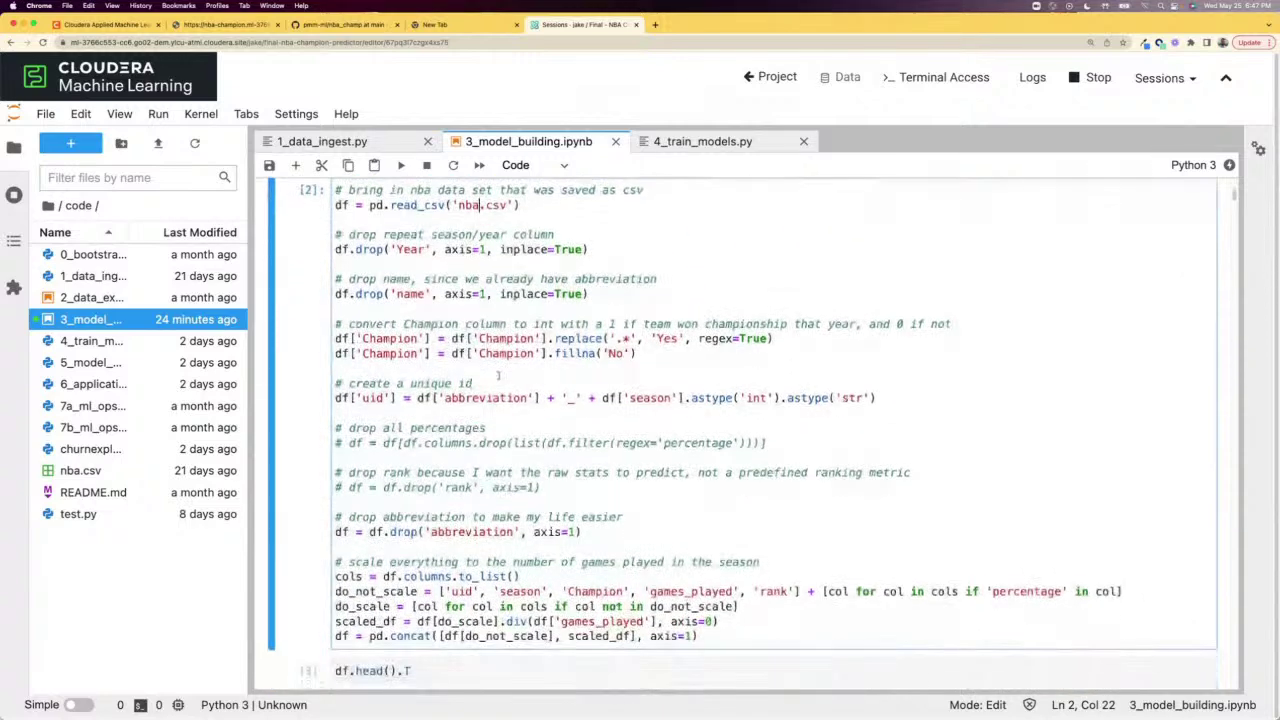
double_click(413, 247)
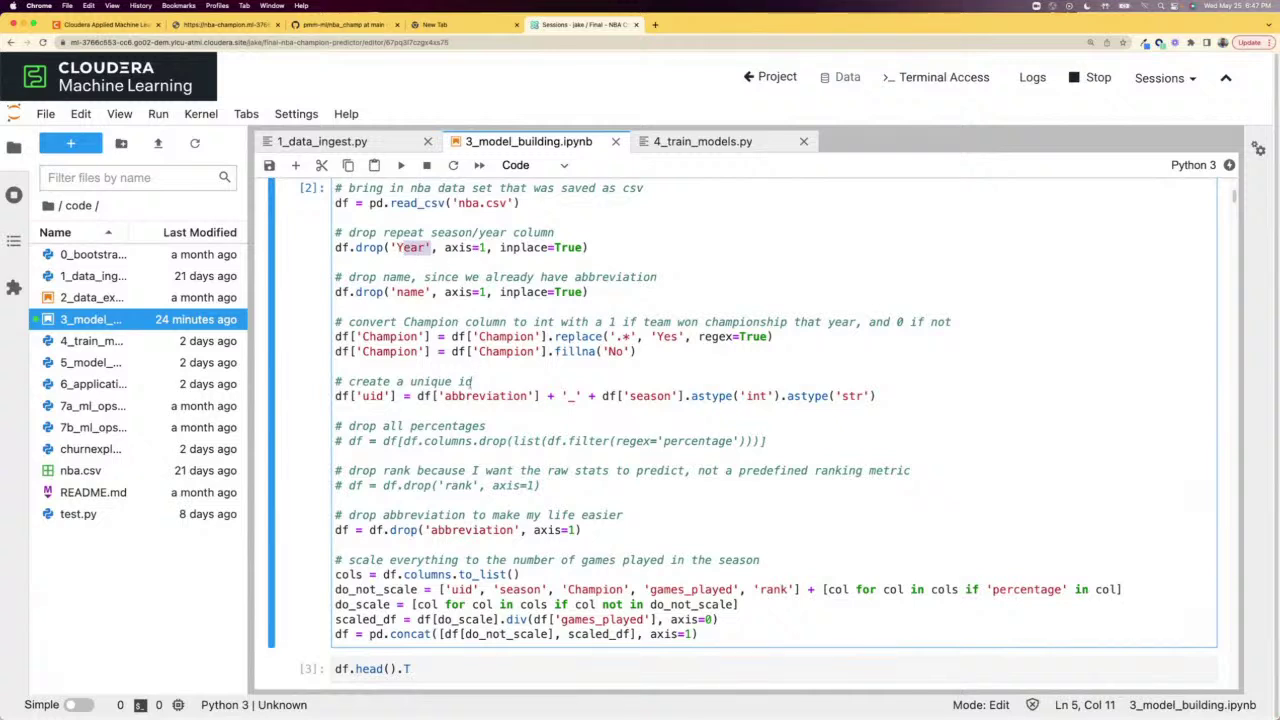
scroll(475, 386, "up", 1)
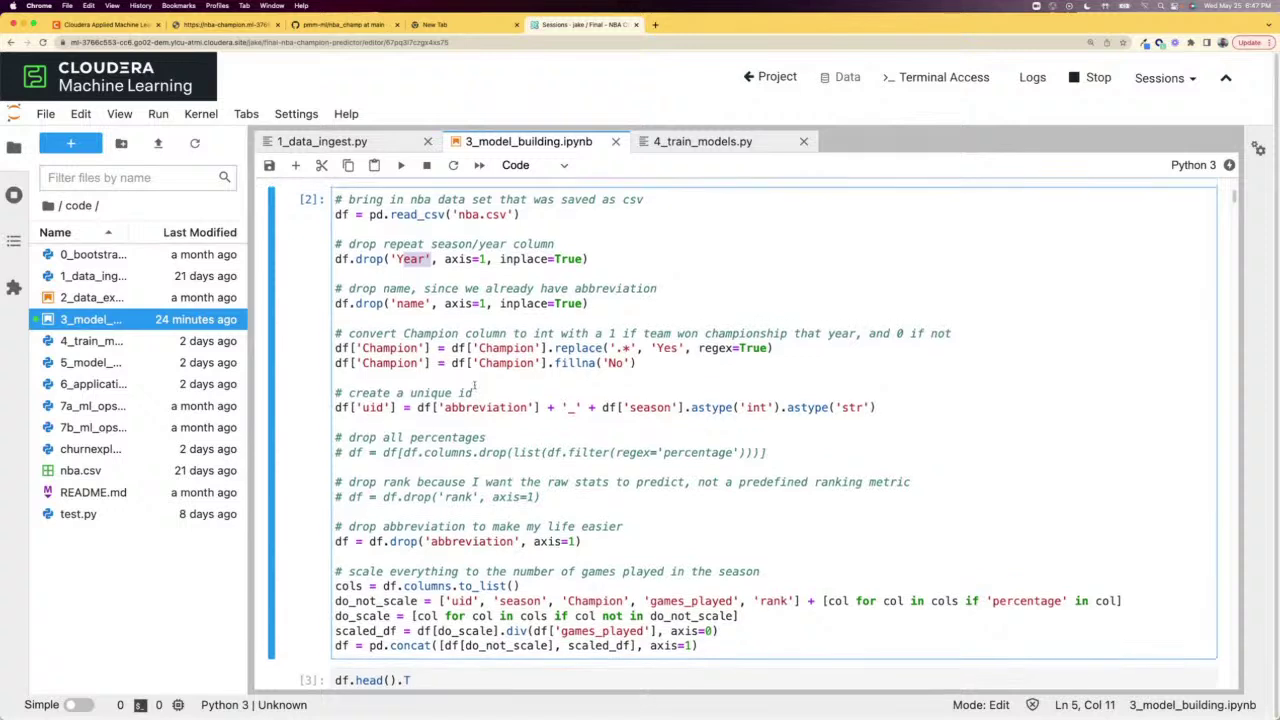
scroll(475, 386, "down", 1)
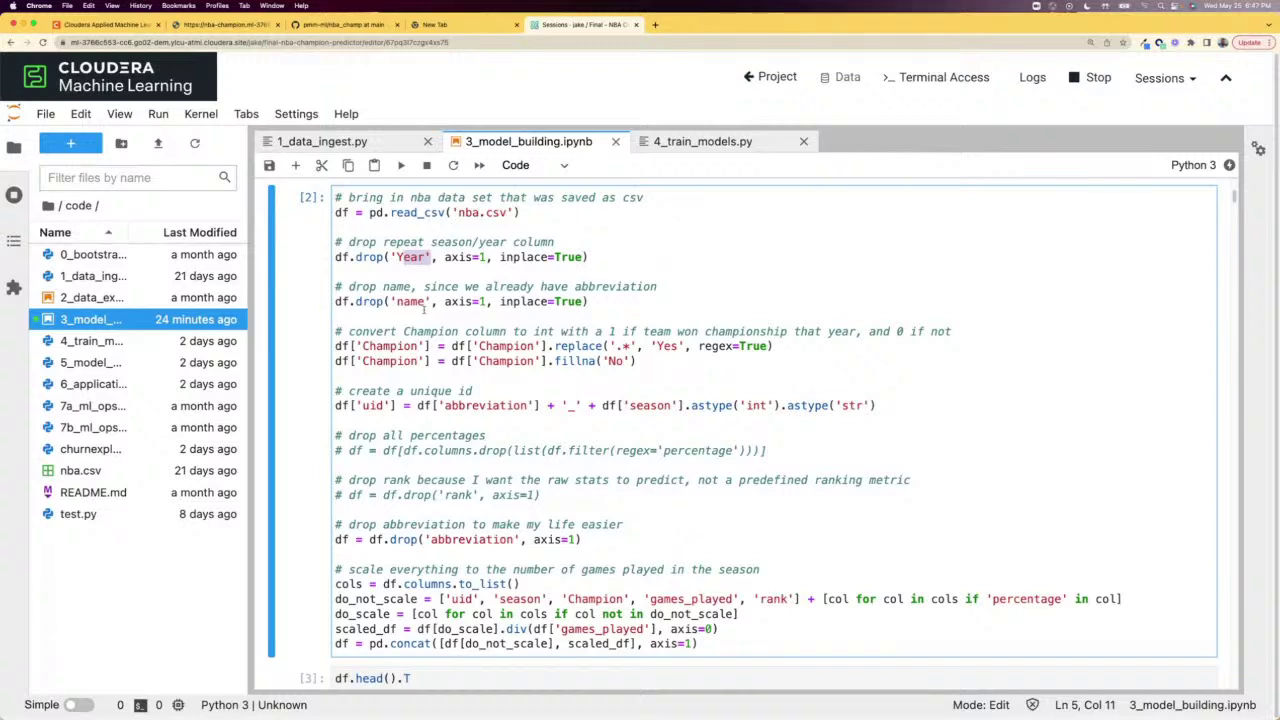
scroll(446, 345, "down", 2)
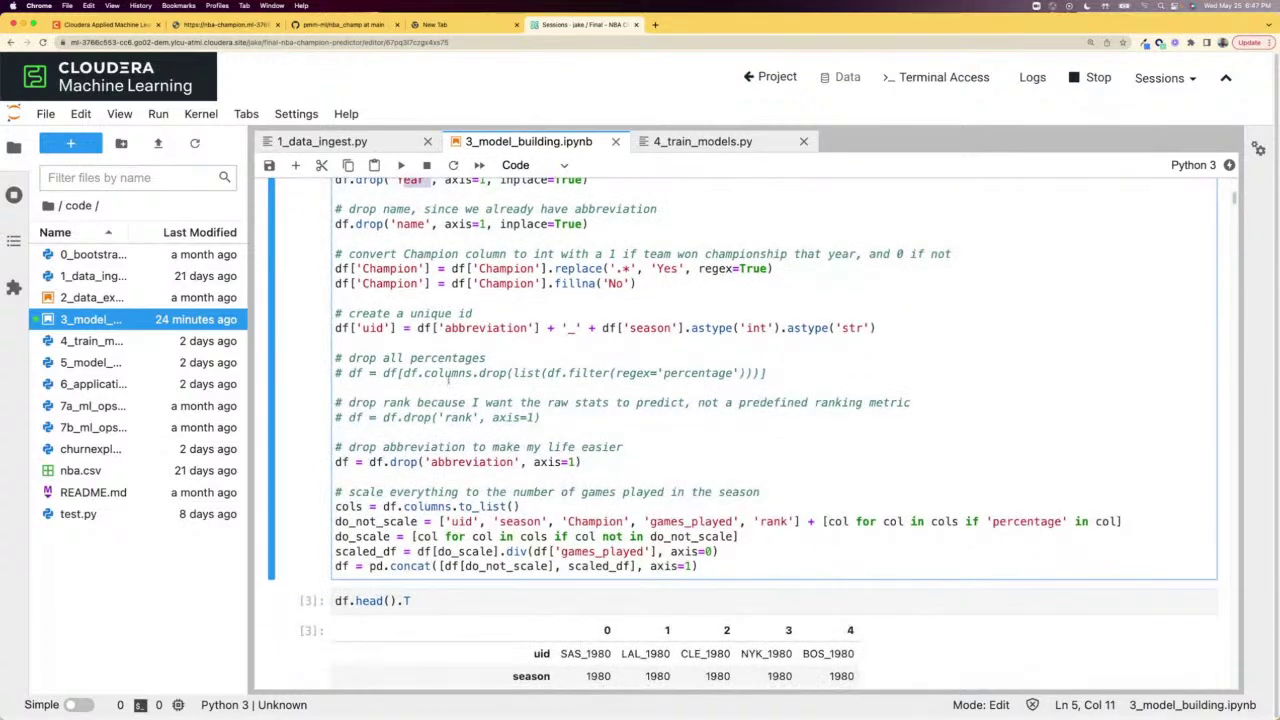
scroll(453, 383, "down", 1)
scroll(453, 383, "down", 1)
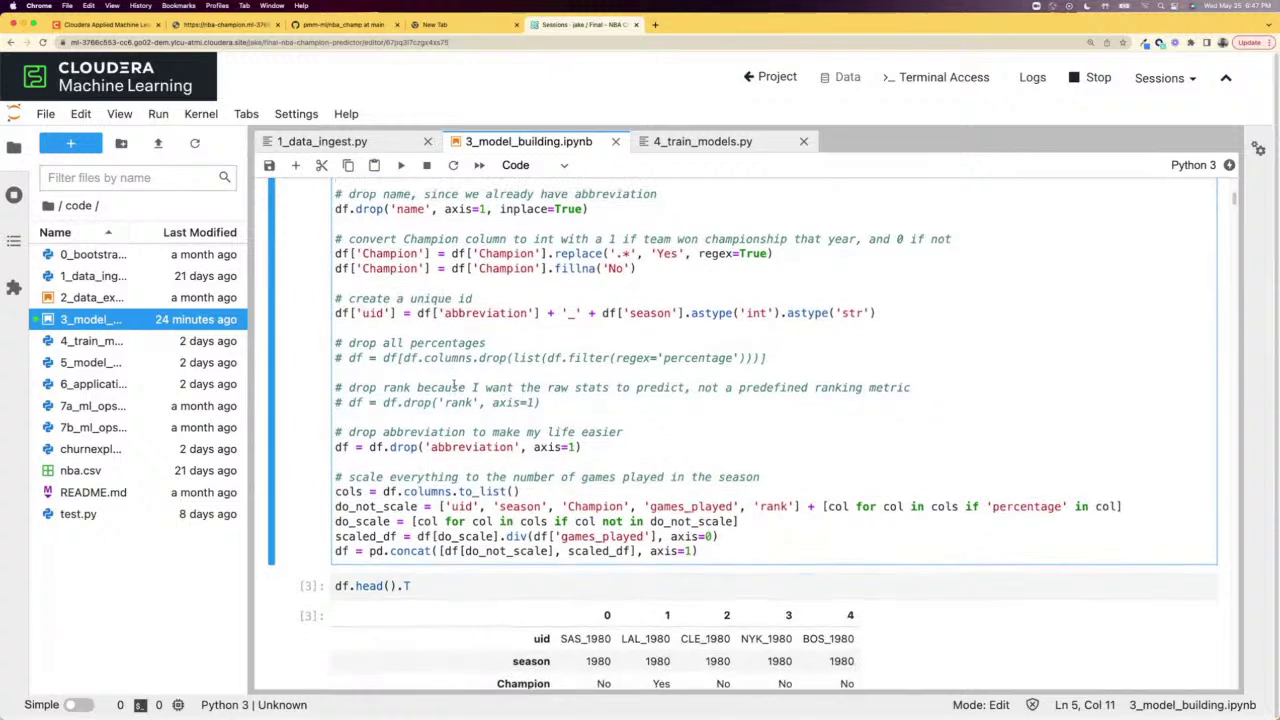